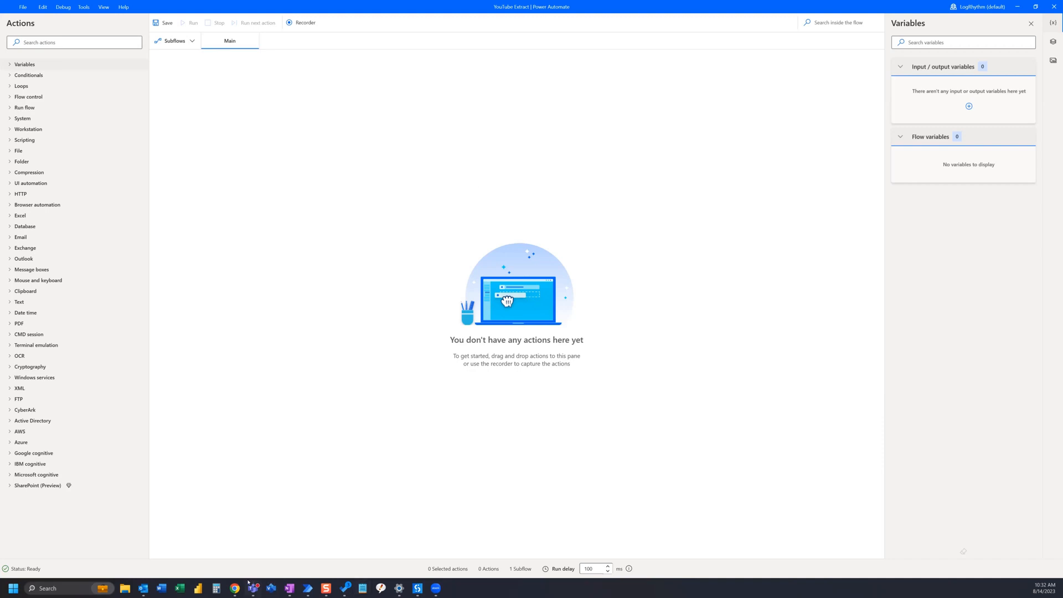
Switch to the Chrome window with YouTube Studio, maximize it and show the Channel content page
{"action": "mouse_move", "coordinate": [231, 589]}
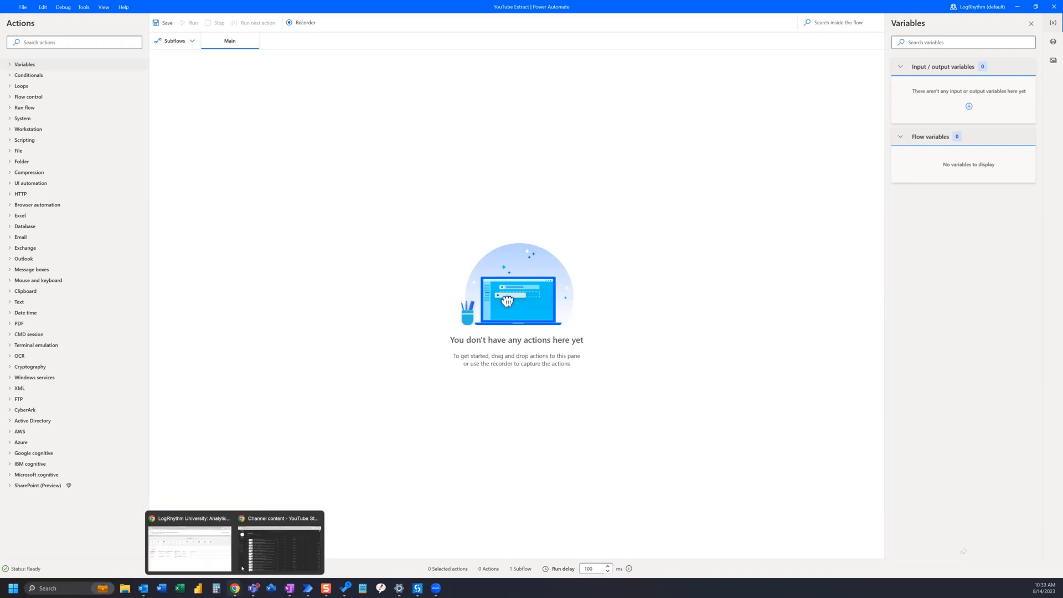
{"action": "left_click", "coordinate": [273, 554]}
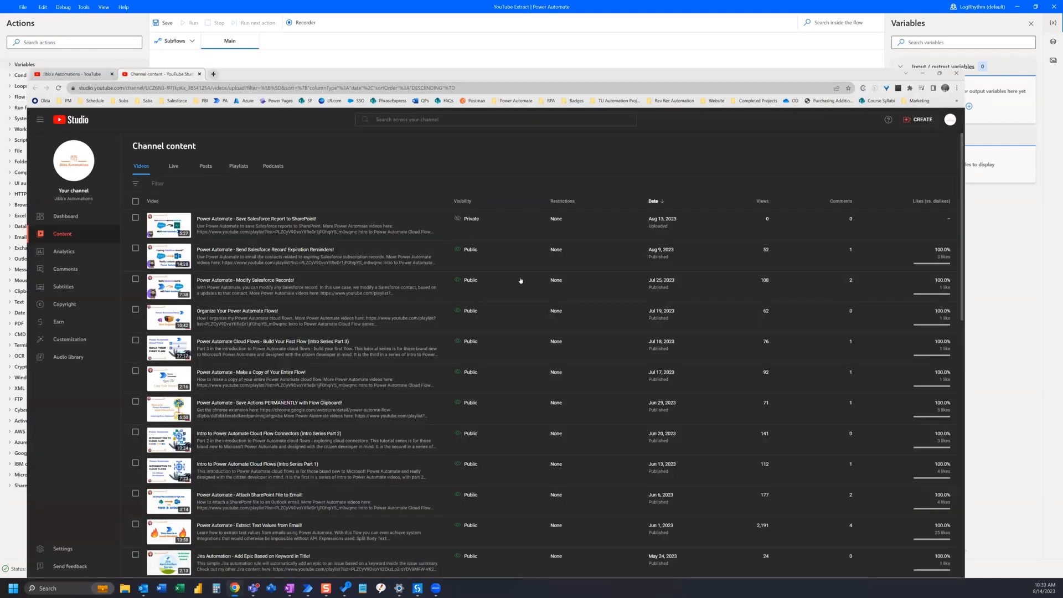
{"action": "key", "text": "super+Up"}
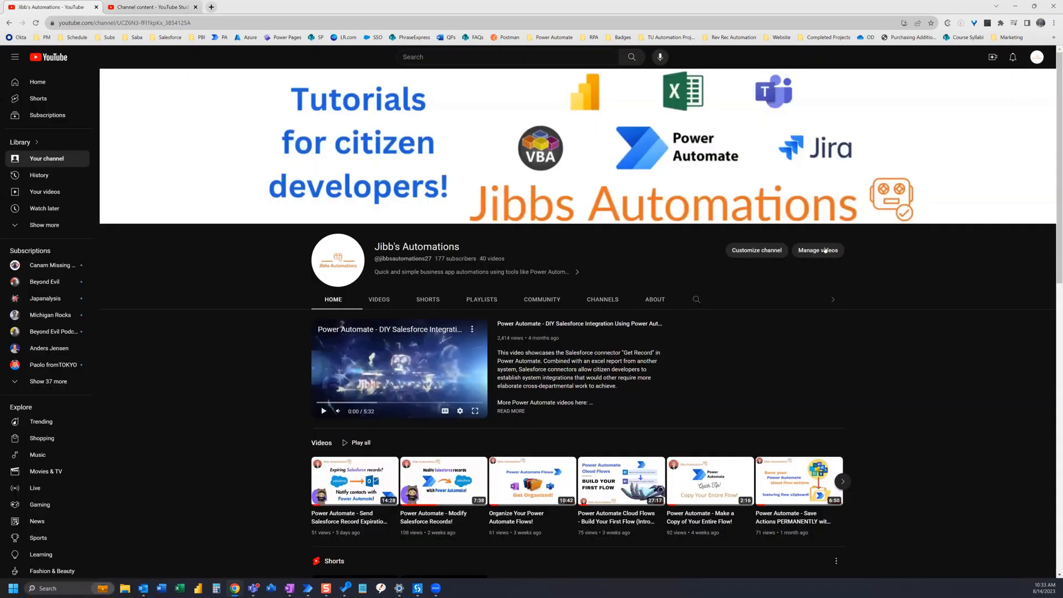
{"action": "left_click", "coordinate": [149, 8]}
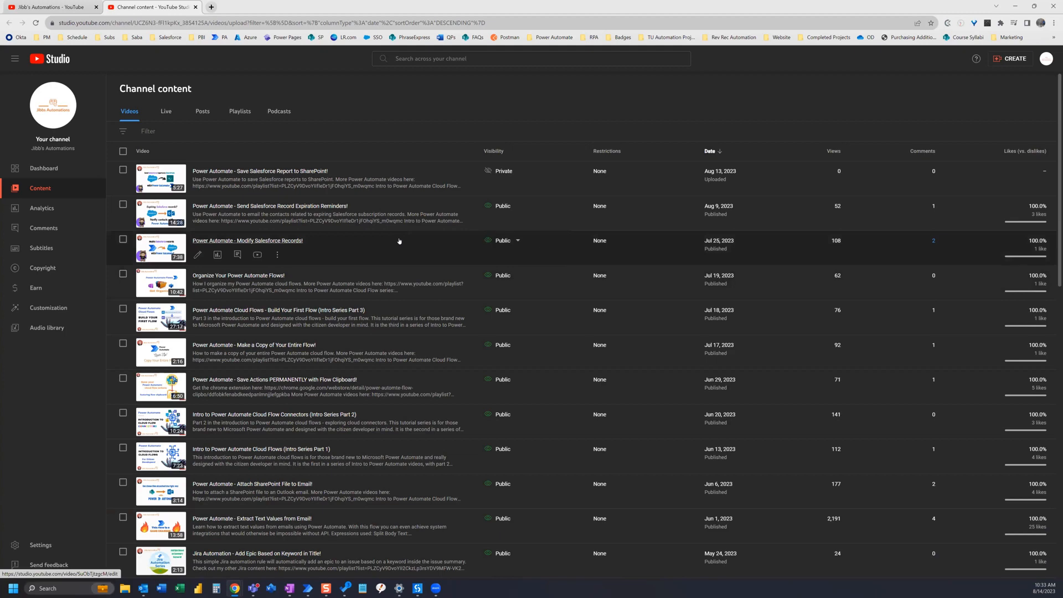
Look through the channel's video list, including its visibility, date, views, comments and likes columns
{"action": "scroll", "coordinate": [399, 241], "scroll_direction": "down", "scroll_amount": 4}
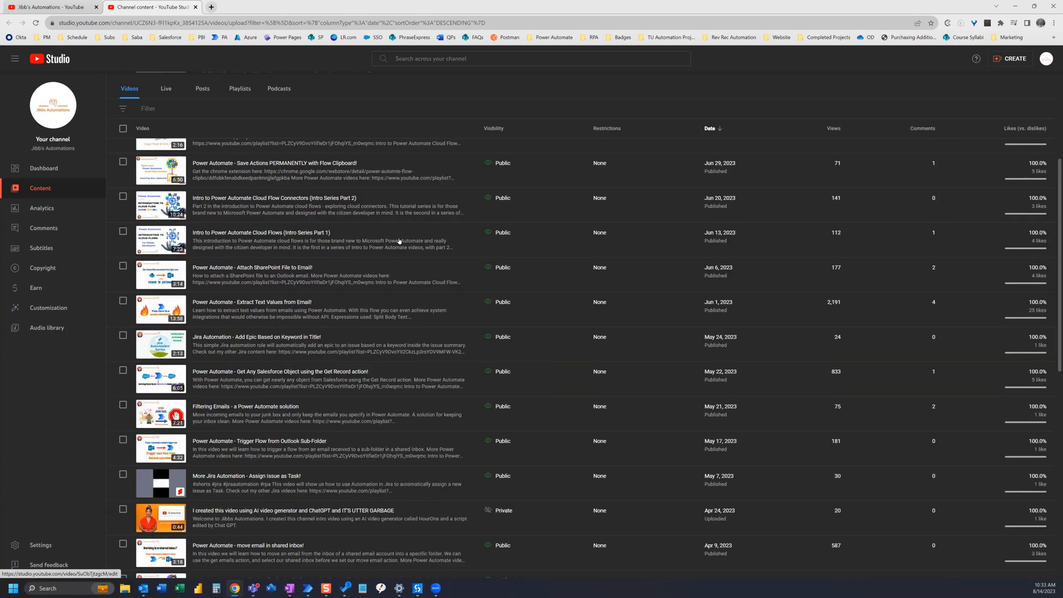
{"action": "scroll", "coordinate": [399, 240], "scroll_direction": "down", "scroll_amount": 4}
{"action": "scroll", "coordinate": [400, 241], "scroll_direction": "up", "scroll_amount": 8}
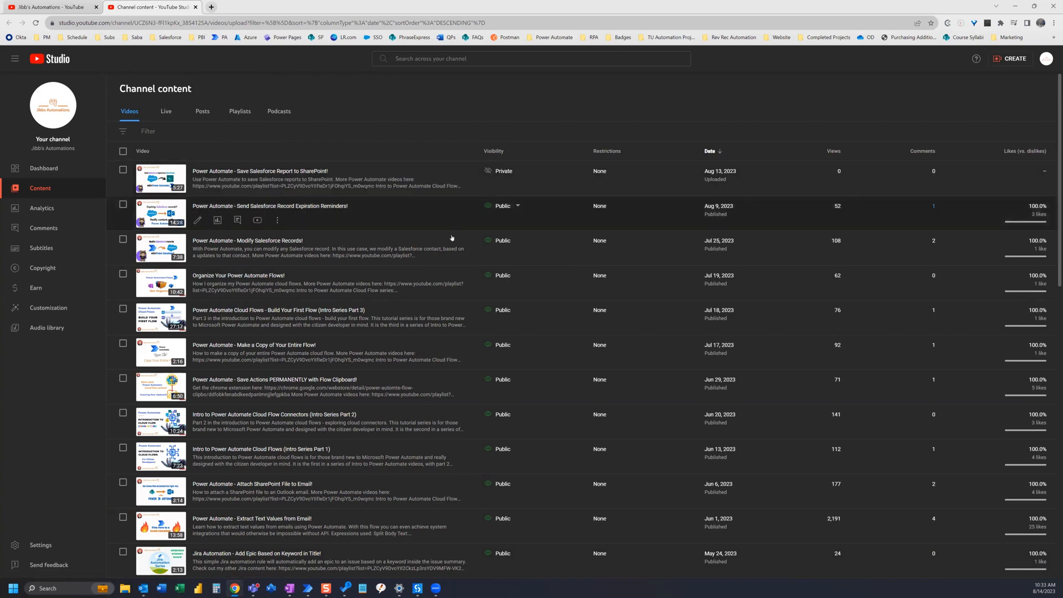
{"action": "scroll", "coordinate": [452, 238], "scroll_direction": "down", "scroll_amount": 3}
{"action": "scroll", "coordinate": [451, 239], "scroll_direction": "down", "scroll_amount": 8}
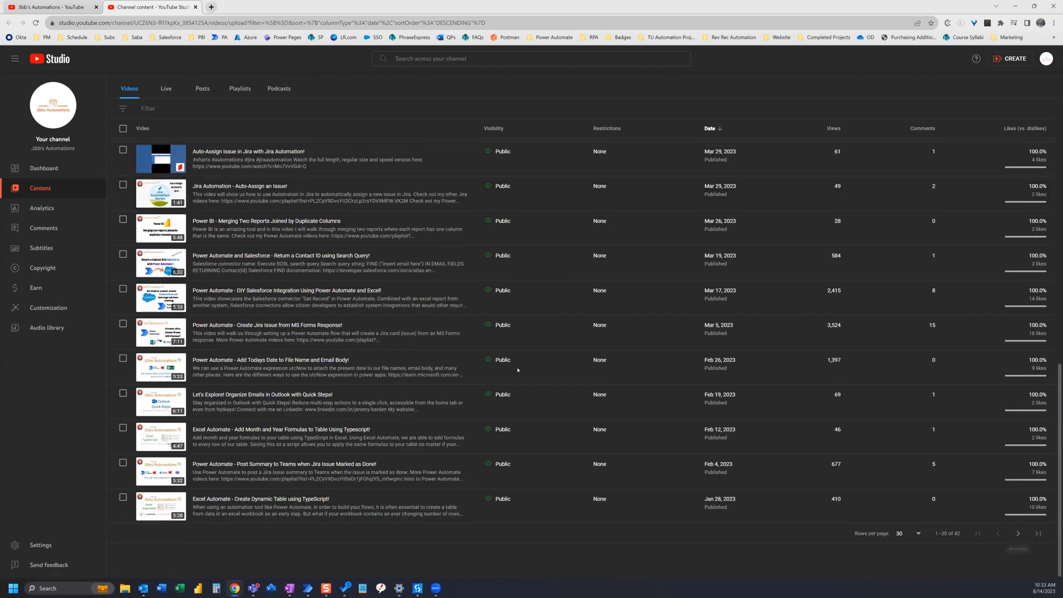
{"action": "scroll", "coordinate": [470, 352], "scroll_direction": "up", "scroll_amount": 5}
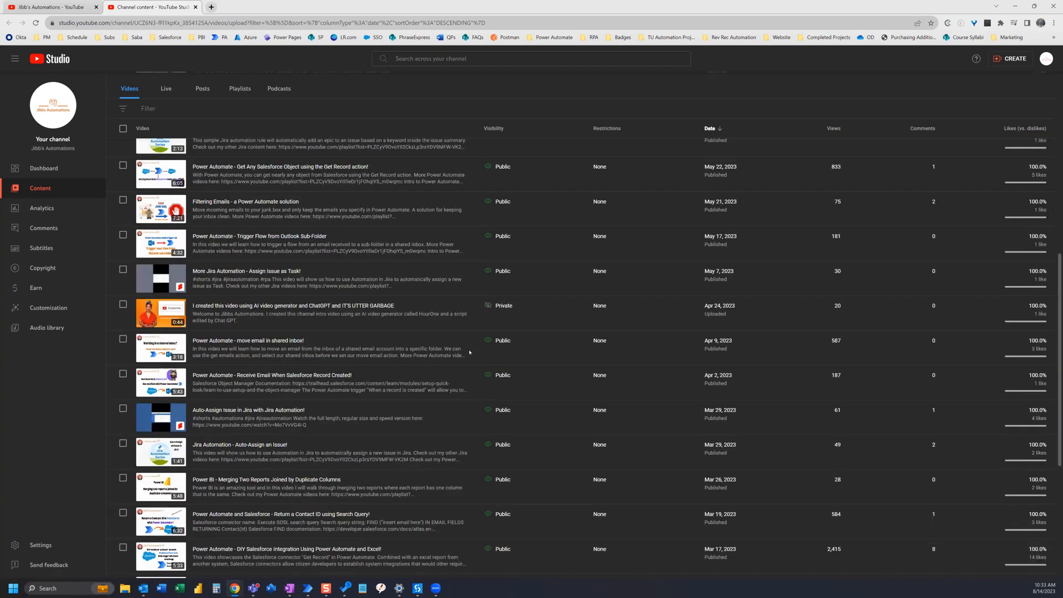
{"action": "scroll", "coordinate": [469, 351], "scroll_direction": "up", "scroll_amount": 8}
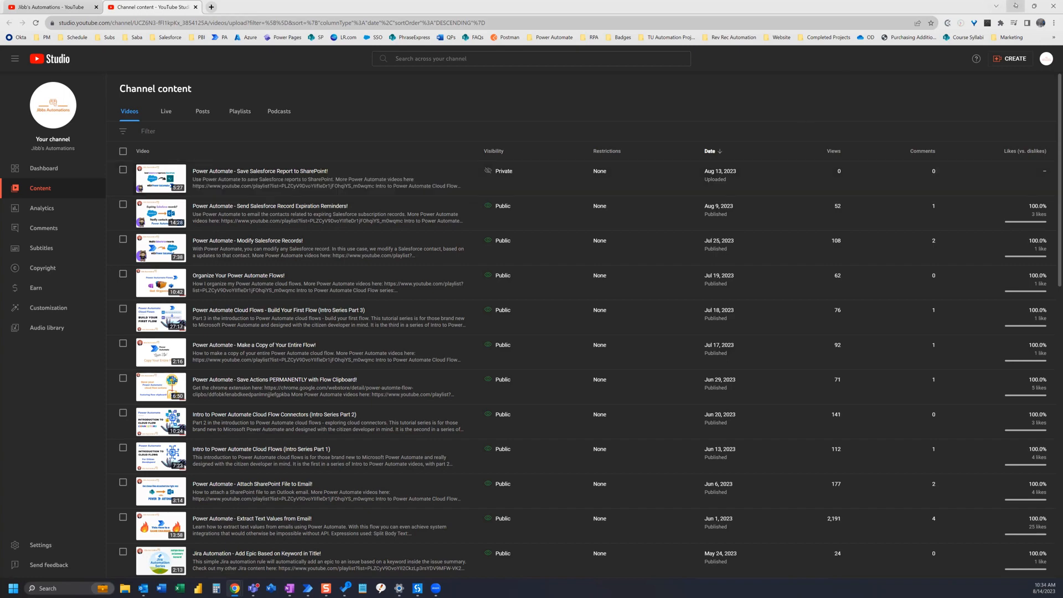
Return to the Power Automate flow, search the actions for "browser" and add a Launch new Chrome action to Main
{"action": "left_click", "coordinate": [1014, 6]}
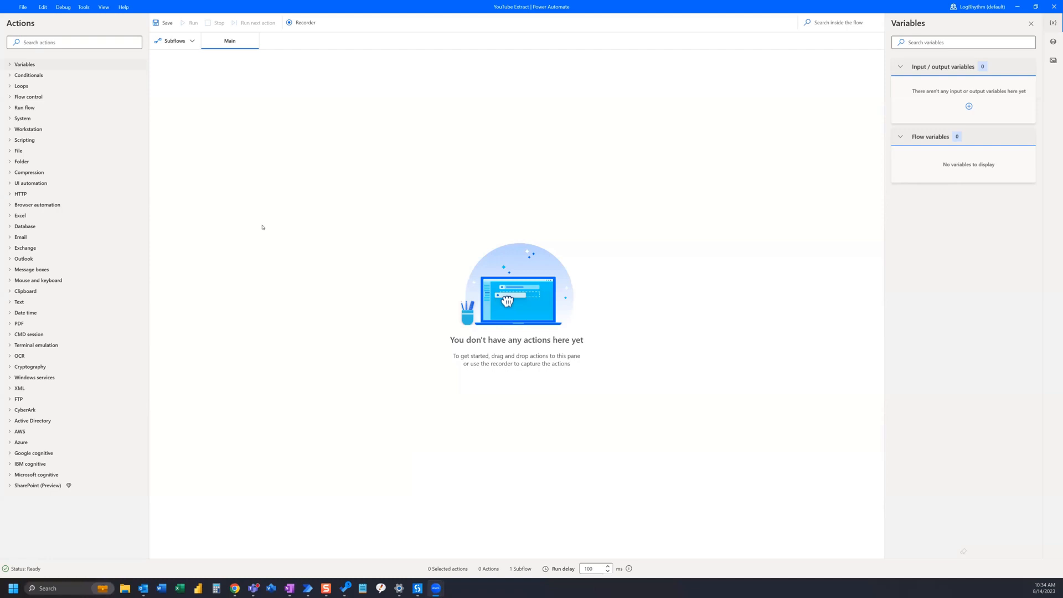
{"action": "left_click", "coordinate": [65, 42]}
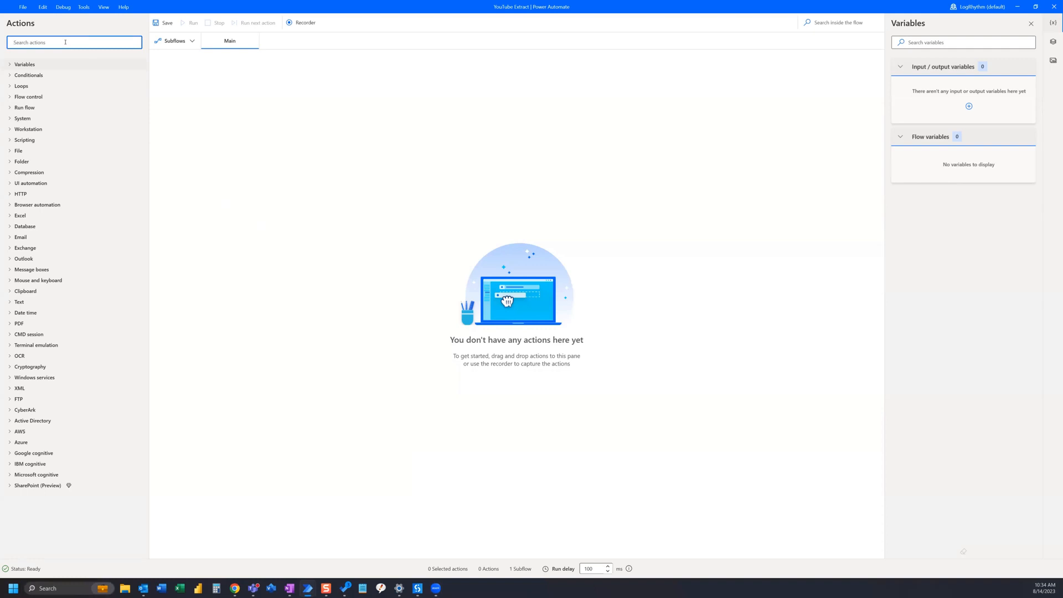
{"action": "type", "text": "browser"}
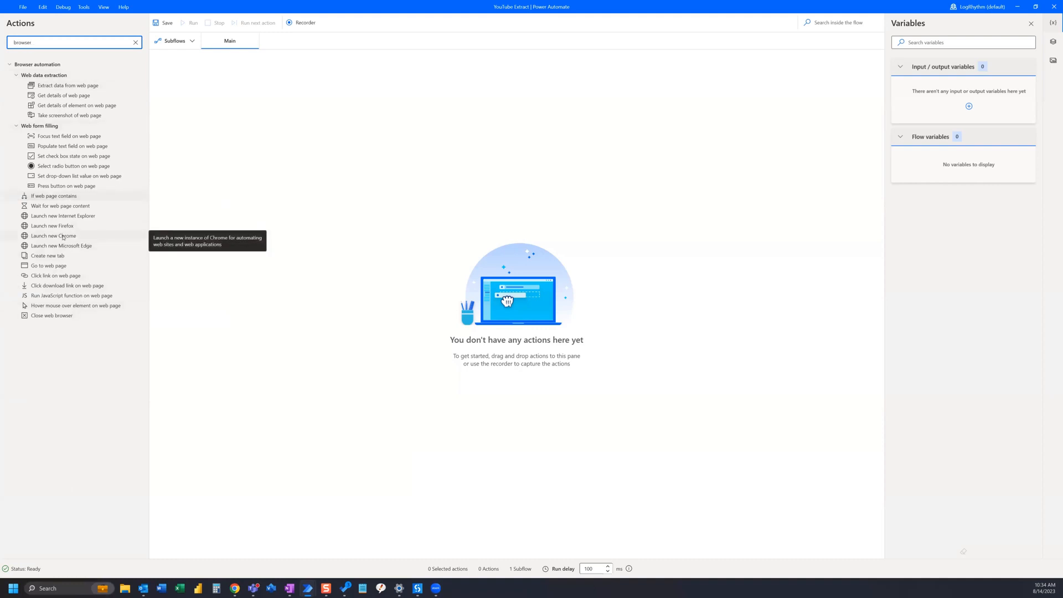
{"action": "left_click_drag", "start_coordinate": [59, 238], "coordinate": [472, 131]}
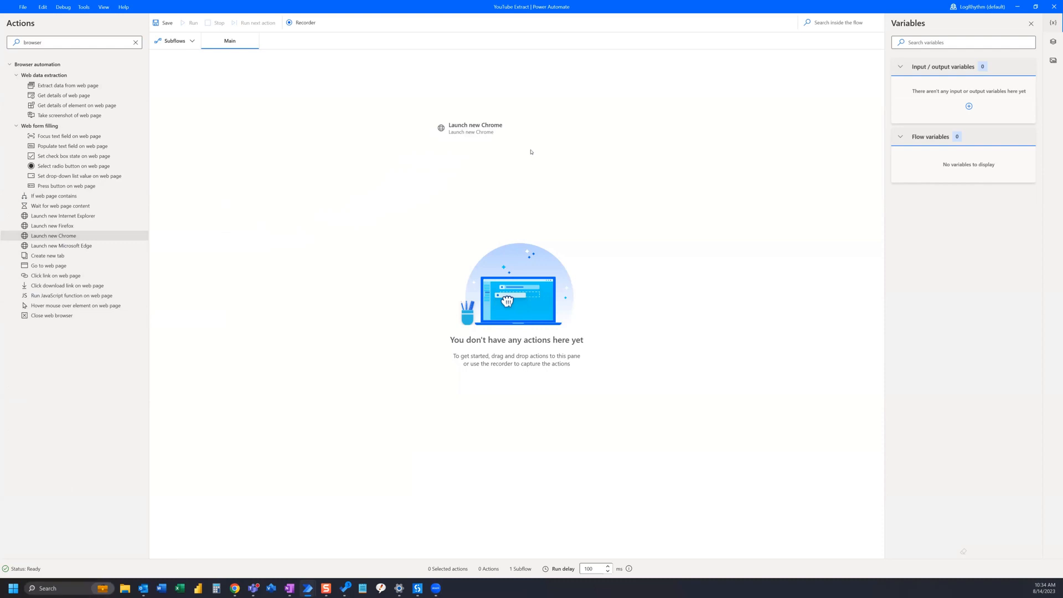
{"action": "left_click_drag", "start_coordinate": [530, 151], "coordinate": [513, 160]}
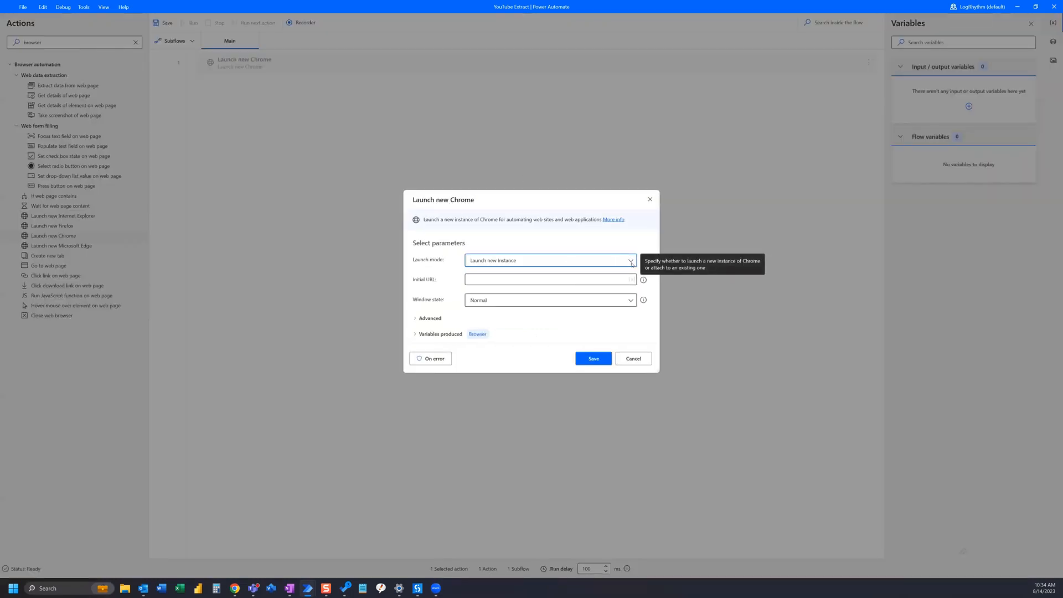
Set the window state of the Launch new Chrome action to Maximized
{"action": "left_click", "coordinate": [485, 276]}
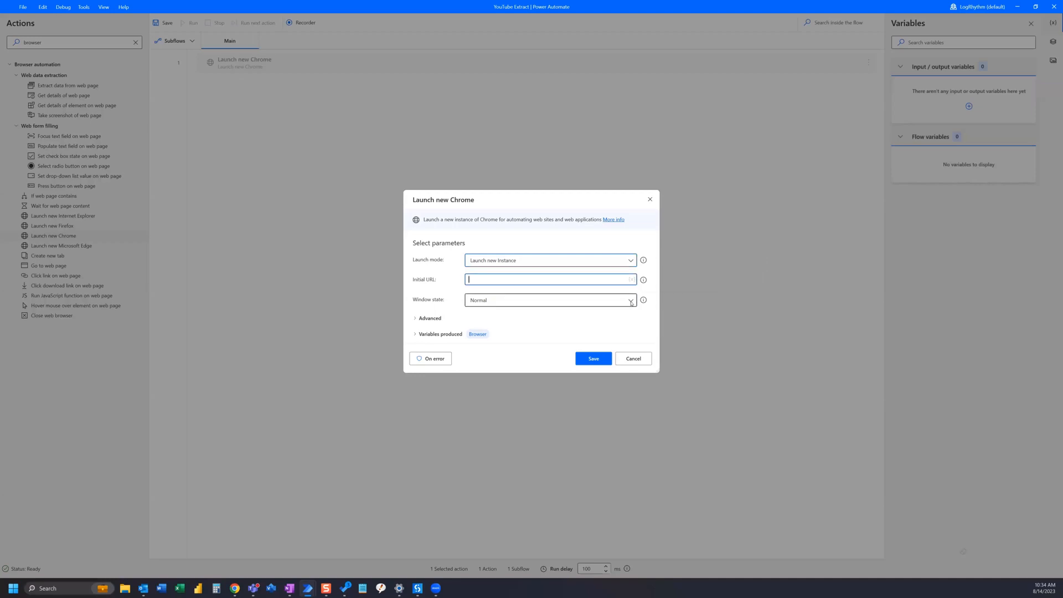
{"action": "left_click", "coordinate": [548, 300]}
{"action": "left_click", "coordinate": [530, 325]}
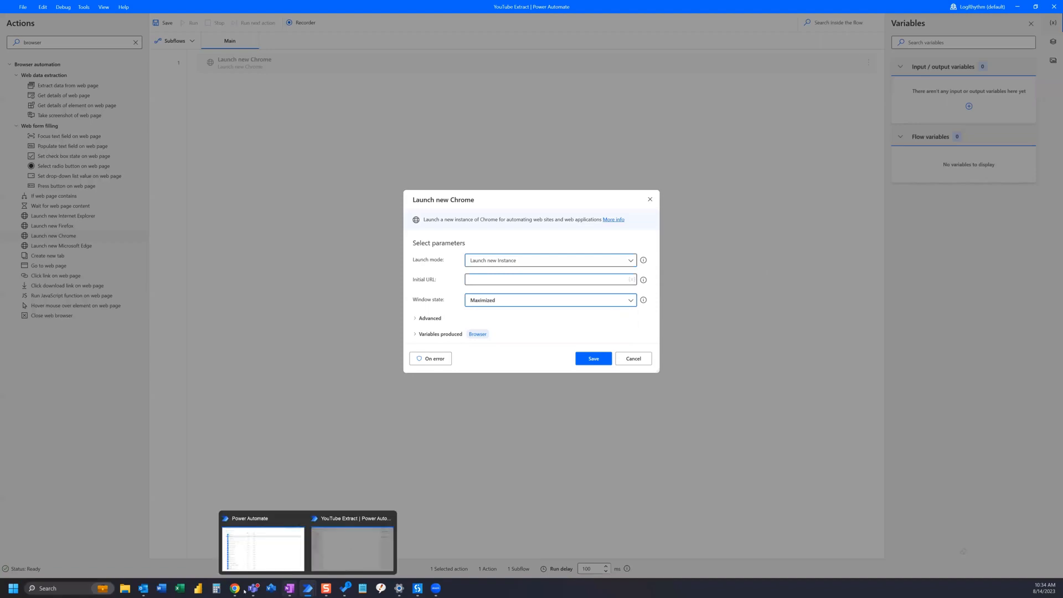
Switch to Chrome, copy the full address of the Channel content page and open it in a new tab
{"action": "mouse_move", "coordinate": [234, 589]}
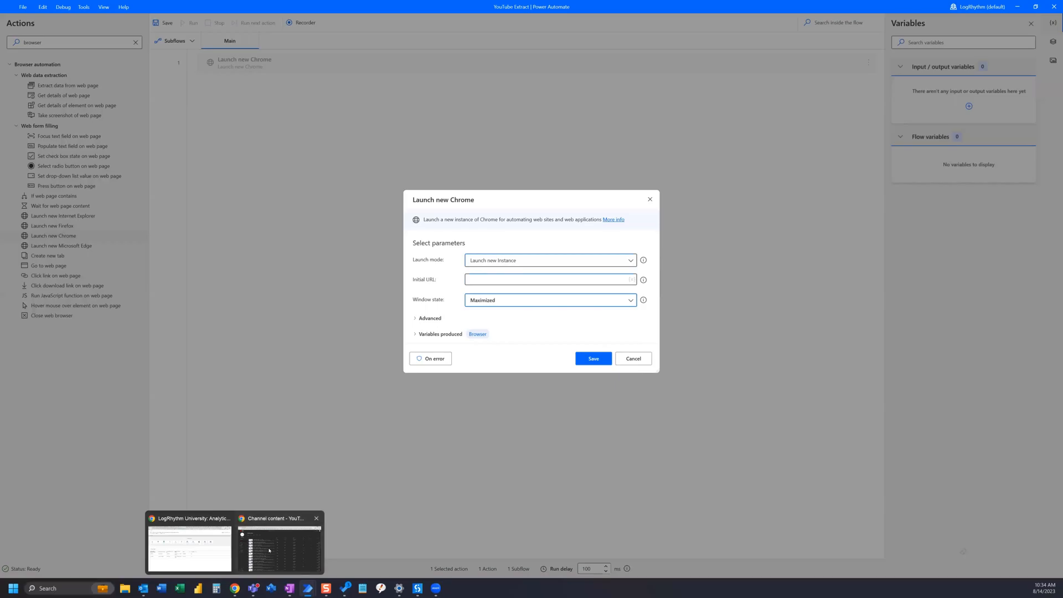
{"action": "left_click", "coordinate": [269, 550]}
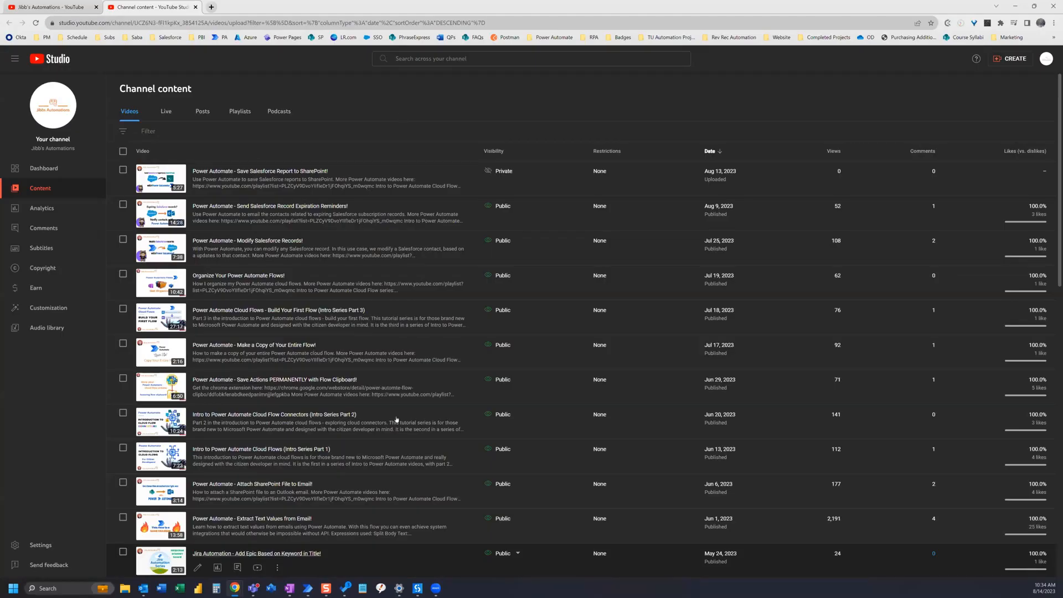
{"action": "left_click", "coordinate": [367, 23]}
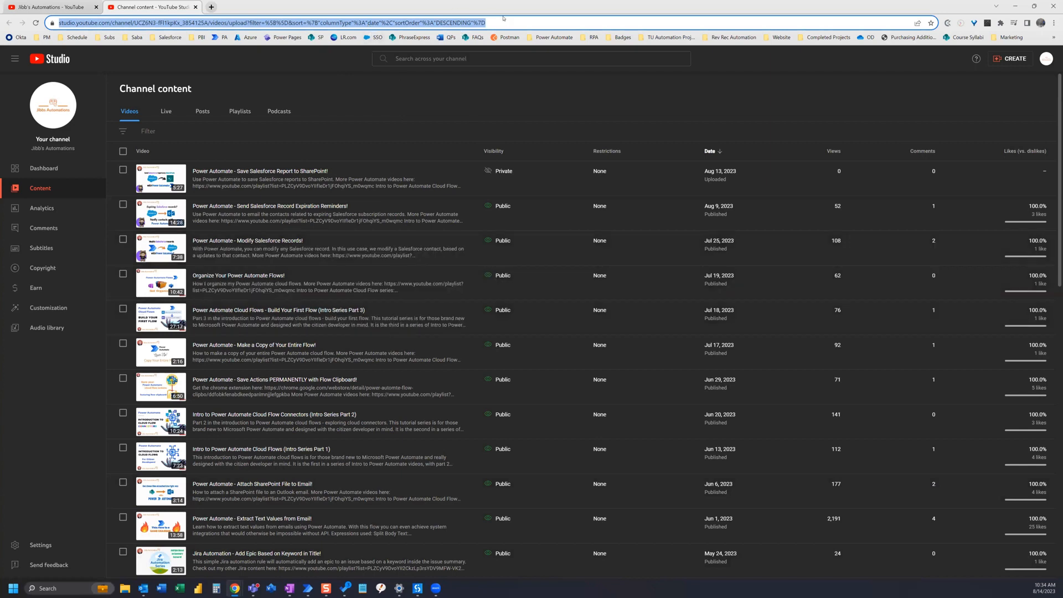
{"action": "left_click_drag", "start_coordinate": [520, 21], "coordinate": [37, 23]}
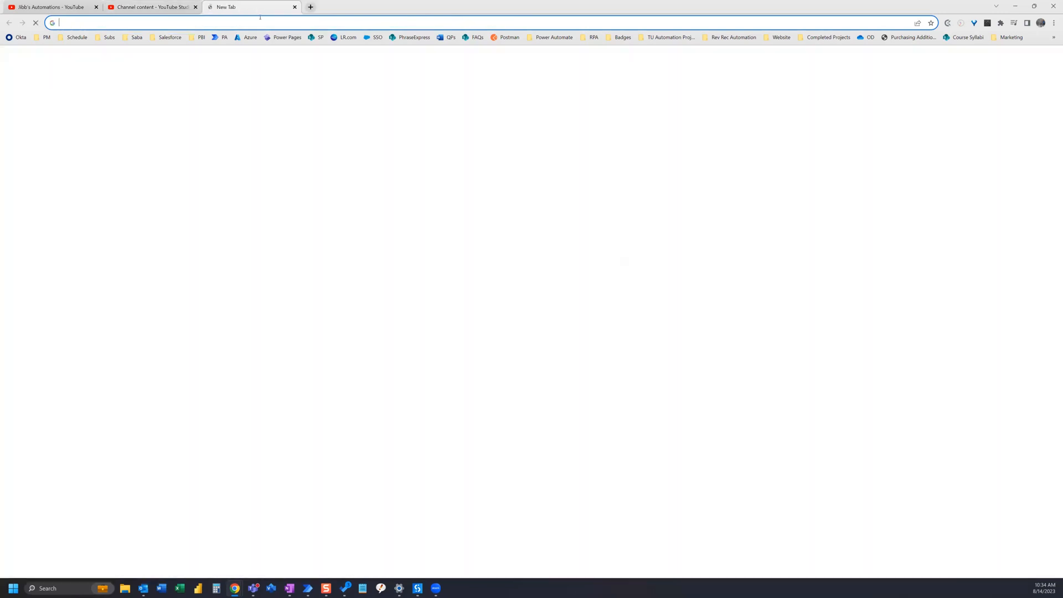
{"action": "left_click", "coordinate": [210, 7]}
{"action": "type", "text": "https://studio.youtube.com/channel/UCZ6N3-fFl1kpKx_3854125A/videos/upload?filter=%5B%5D&sort=%7B%22columnType%22%3A%22date%22%2C%22sortOrder%22%3A%22DESCENDING%22%7D"}
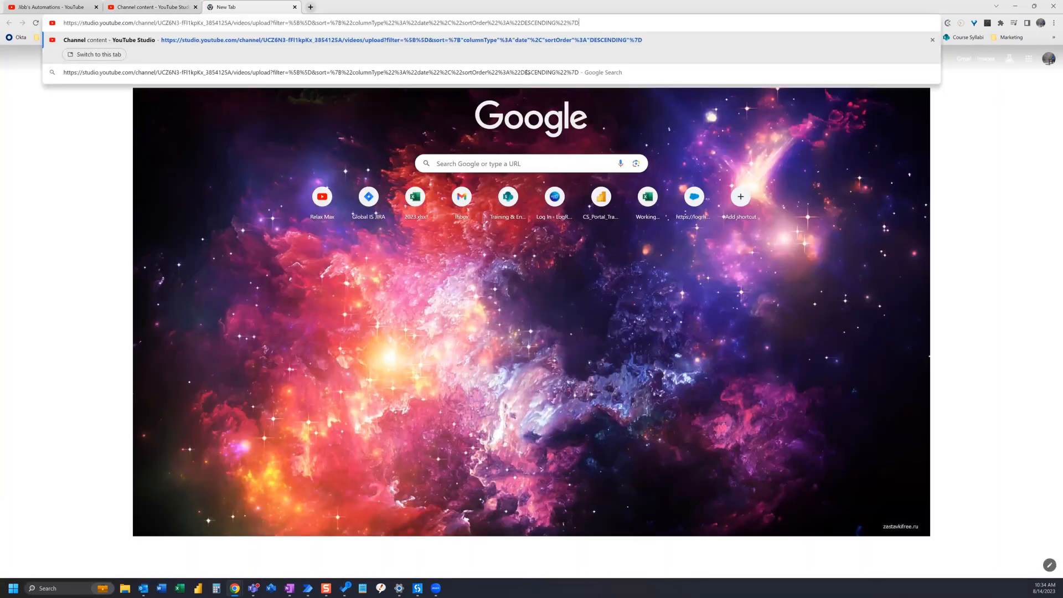
{"action": "key", "text": "Return"}
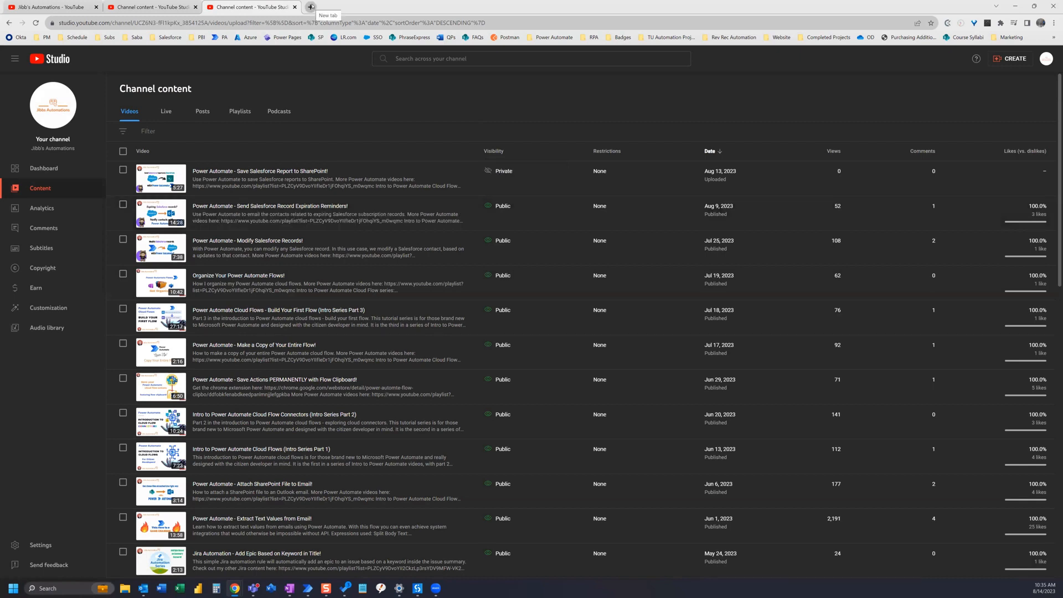
Copy only the part of the Channel content address through /videos/upload and test it in another new tab
{"action": "left_click", "coordinate": [488, 23]}
{"action": "left_click", "coordinate": [531, 23]}
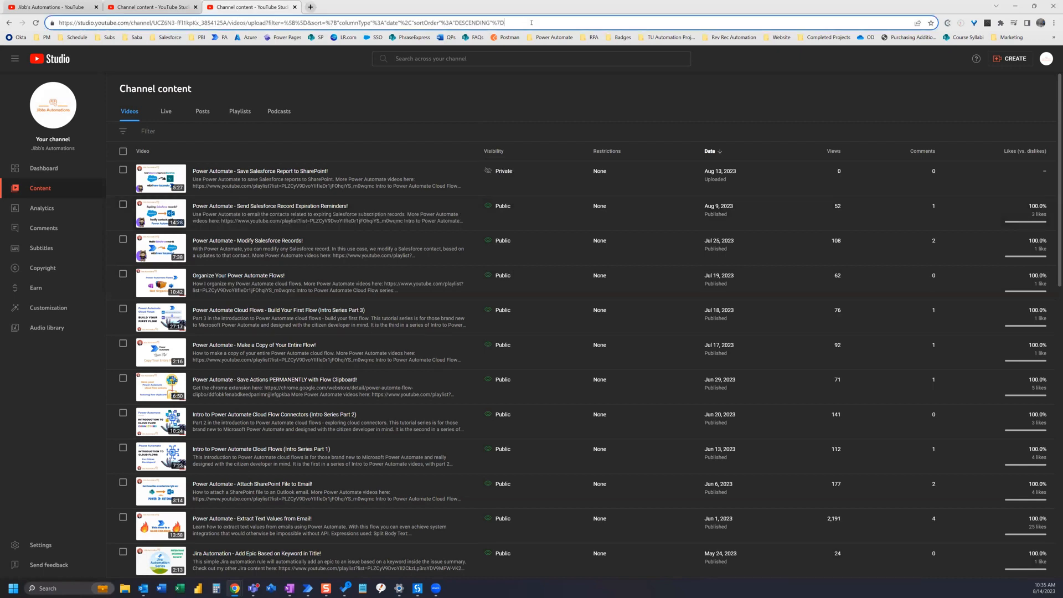
{"action": "left_click_drag", "start_coordinate": [350, 28], "coordinate": [42, 29]}
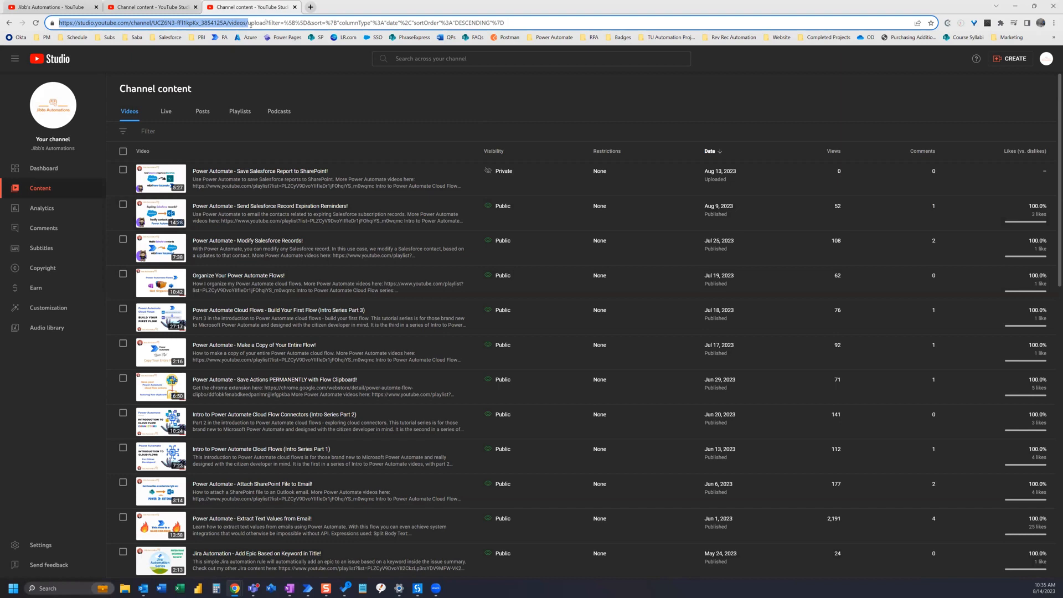
{"action": "left_click_drag", "start_coordinate": [266, 23], "coordinate": [55, 24]}
{"action": "left_click", "coordinate": [312, 8]}
{"action": "type", "text": "https://studio.youtube.com/channel/UCZ6N3-fFl1kpKx_3854125A/videos/upload"}
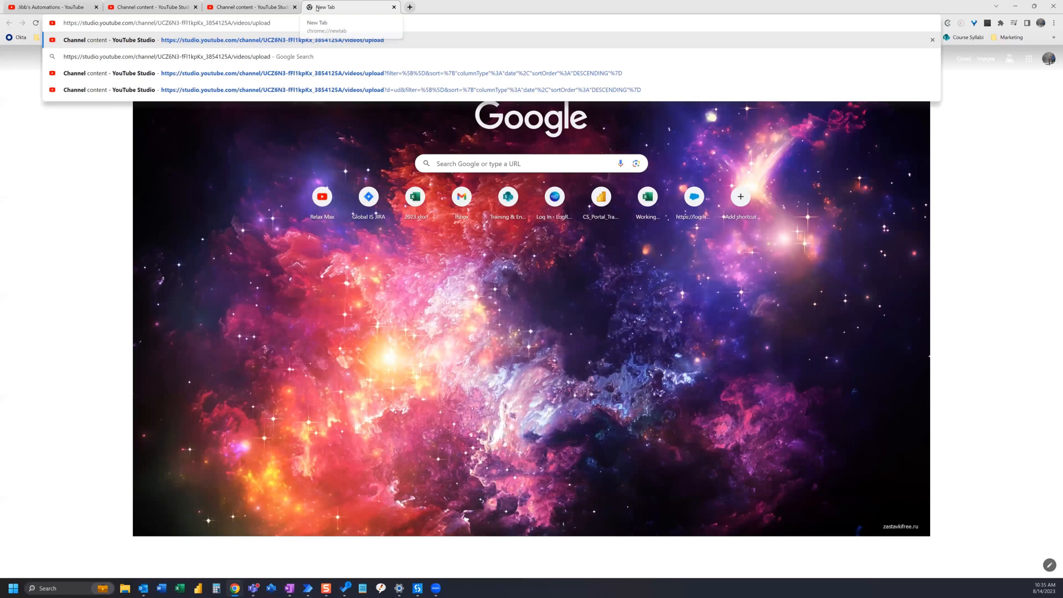
{"action": "key", "text": "Return"}
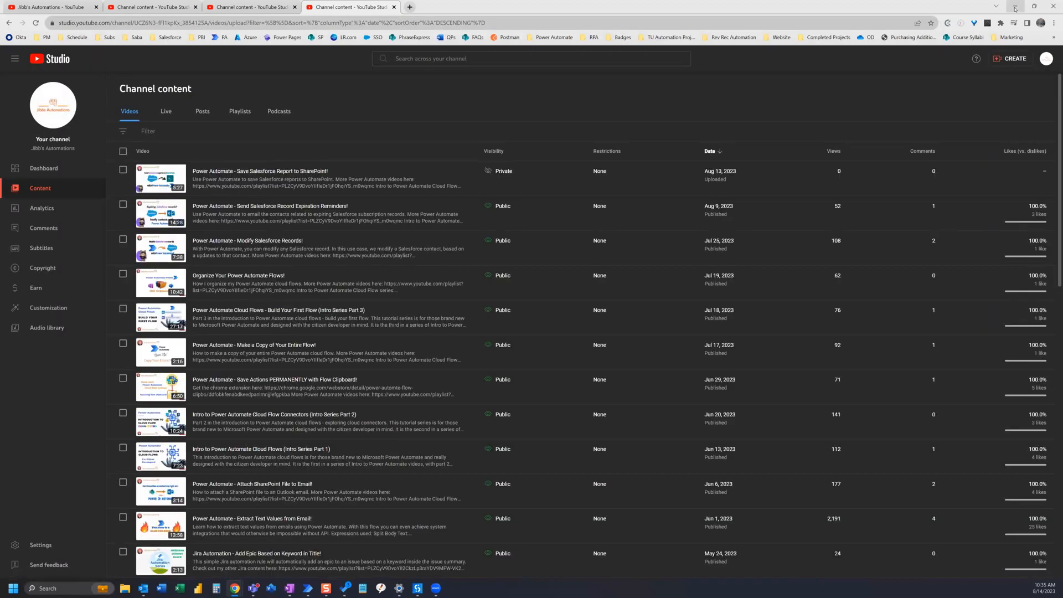
Back in Power Automate, paste the shortened /videos/upload address as the initial URL and save the Launch new Chrome action
{"action": "key", "text": "alt+Tab"}
{"action": "left_click", "coordinate": [474, 276]}
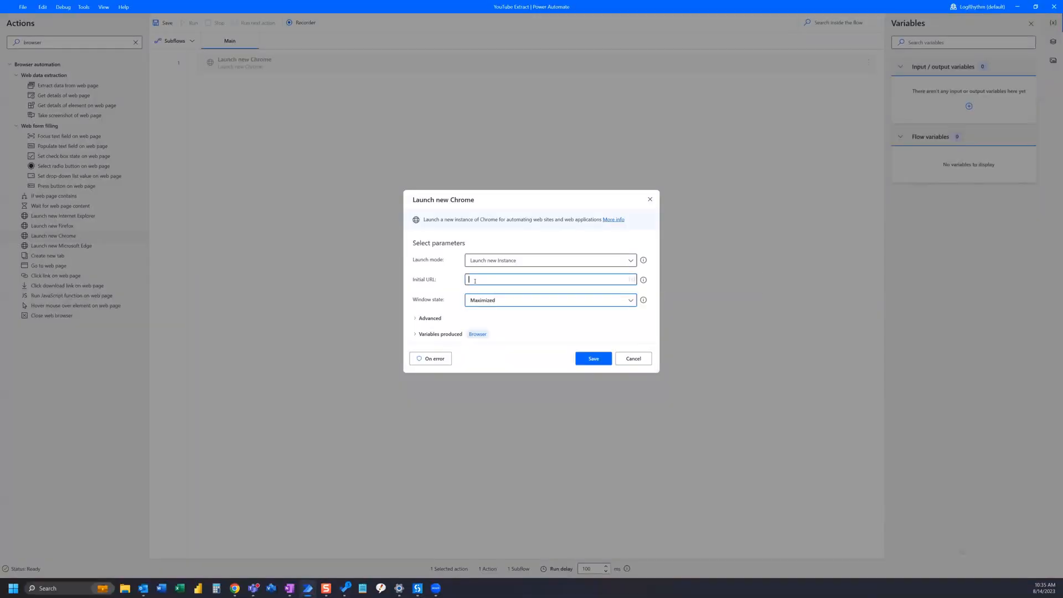
{"action": "type", "text": "https://studio.youtube.com/channel/UCZ6N3-fFI1kpKx_3854125A/videos/upload"}
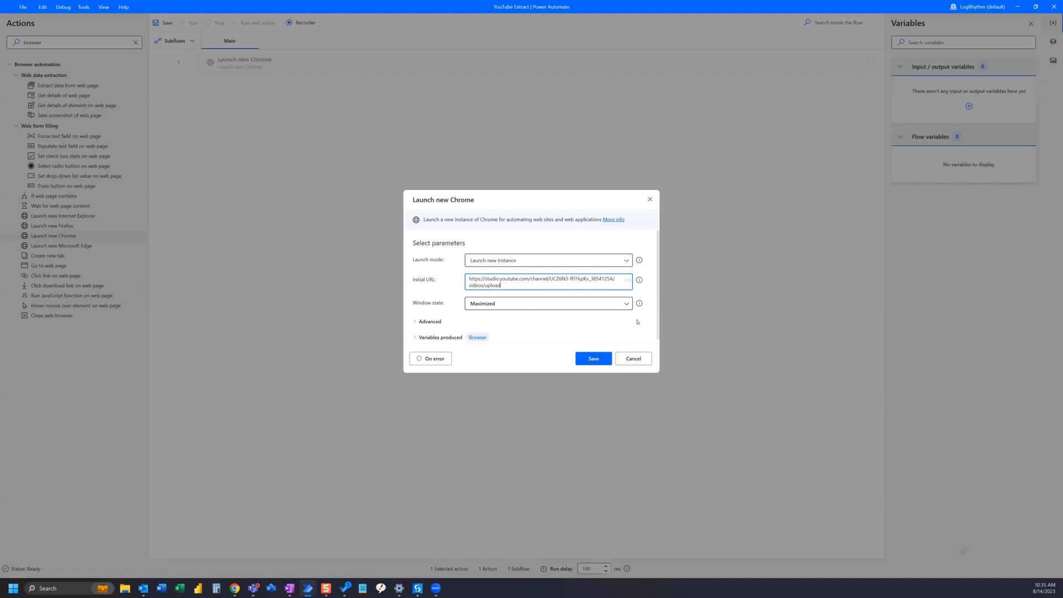
{"action": "left_click", "coordinate": [594, 359]}
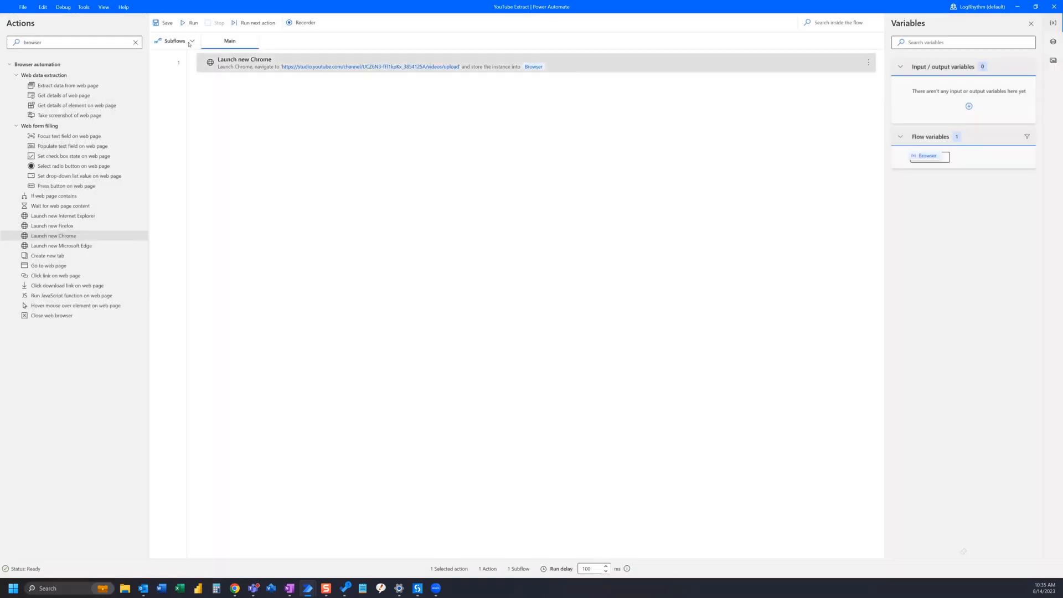
Save and run the flow to open the channel page in Chrome, and return to the YouTube Extract flow
{"action": "left_click", "coordinate": [158, 23]}
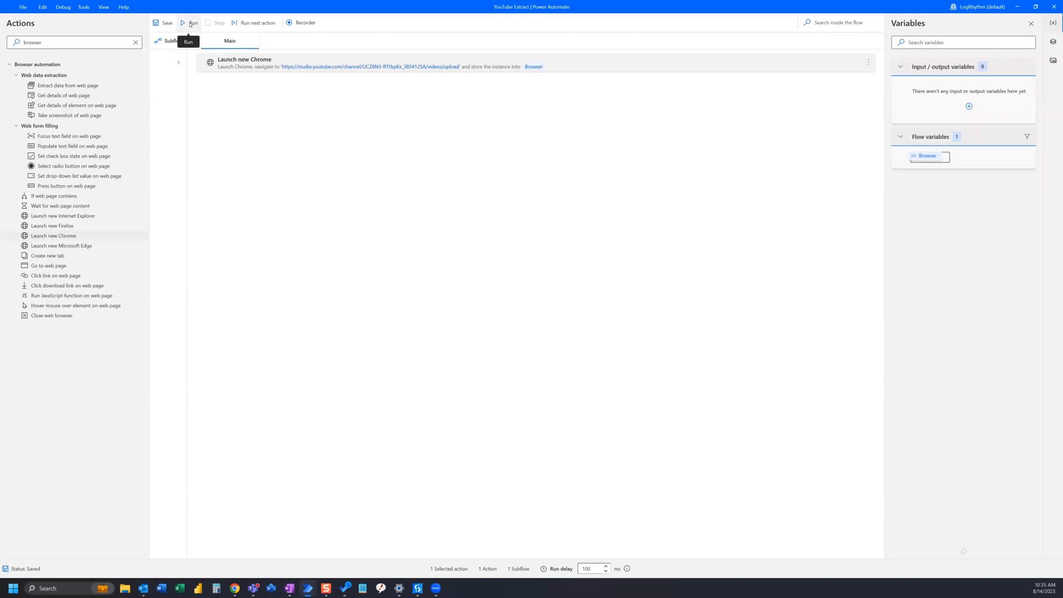
{"action": "left_click", "coordinate": [190, 24]}
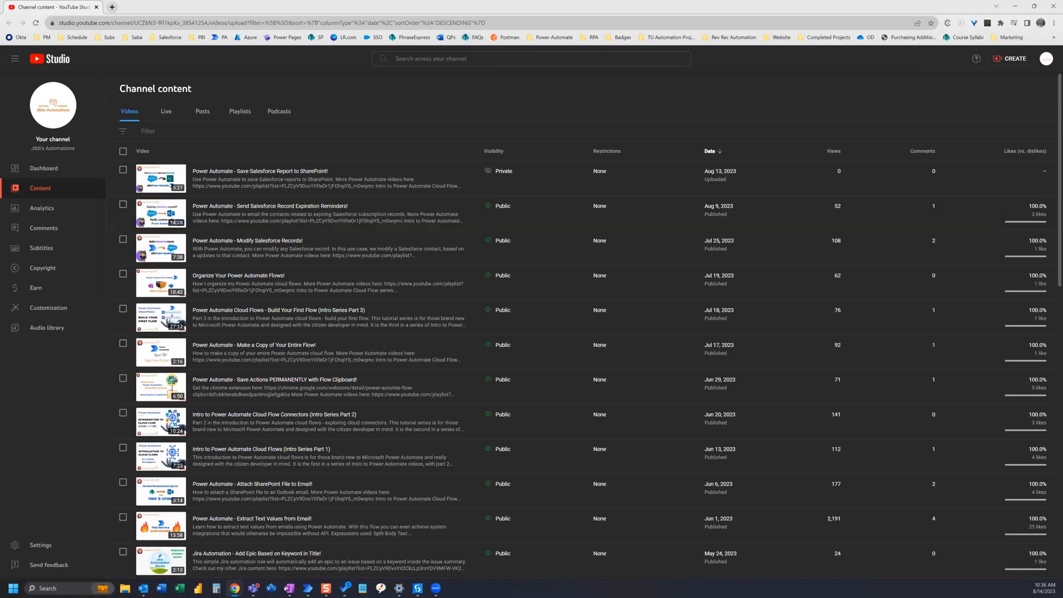
{"action": "mouse_move", "coordinate": [309, 589]}
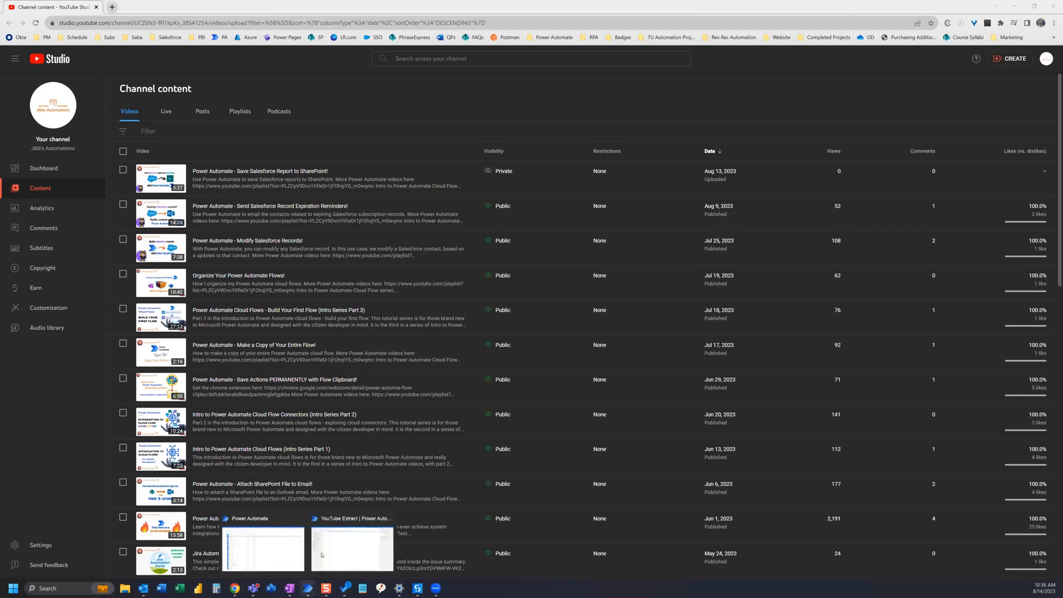
{"action": "left_click", "coordinate": [365, 523]}
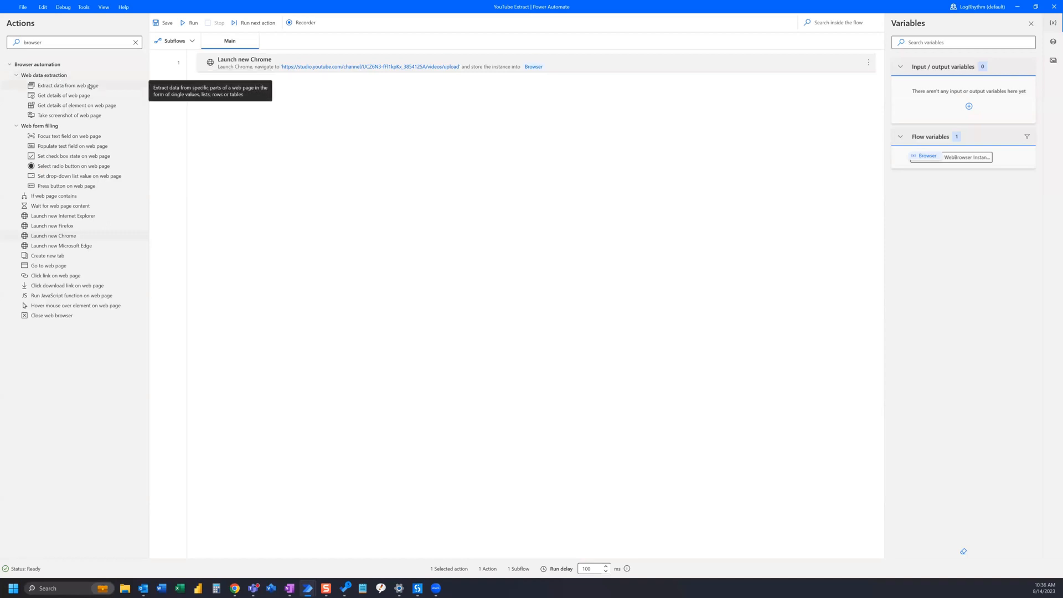
Add an Extract data from web page action after Launch new Chrome and activate its live web helper on the Channel content window, clear of the video titles
{"action": "left_click_drag", "start_coordinate": [92, 86], "coordinate": [418, 132]}
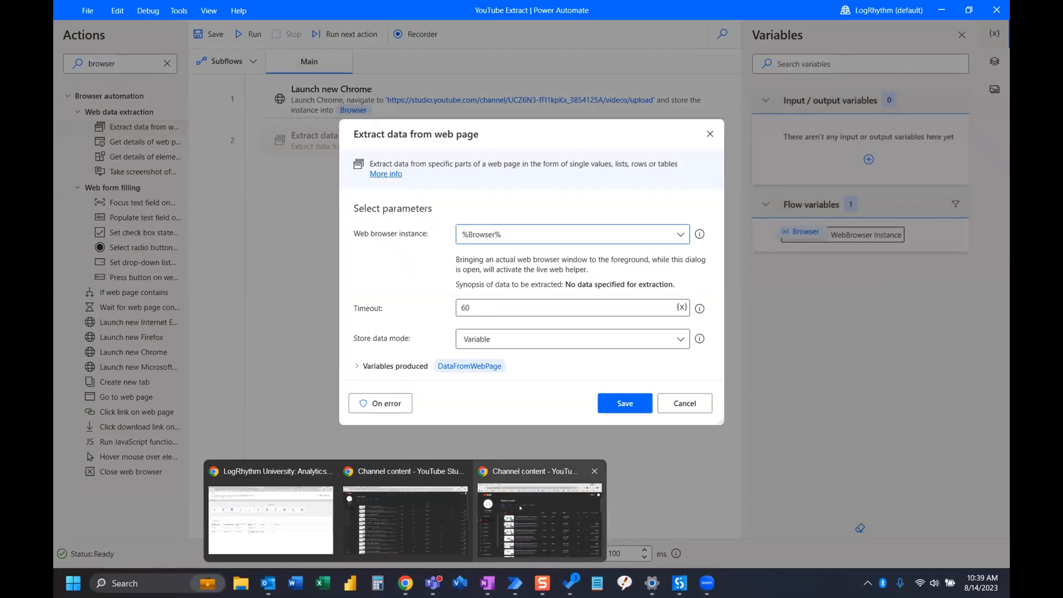
{"action": "left_click", "coordinate": [520, 507]}
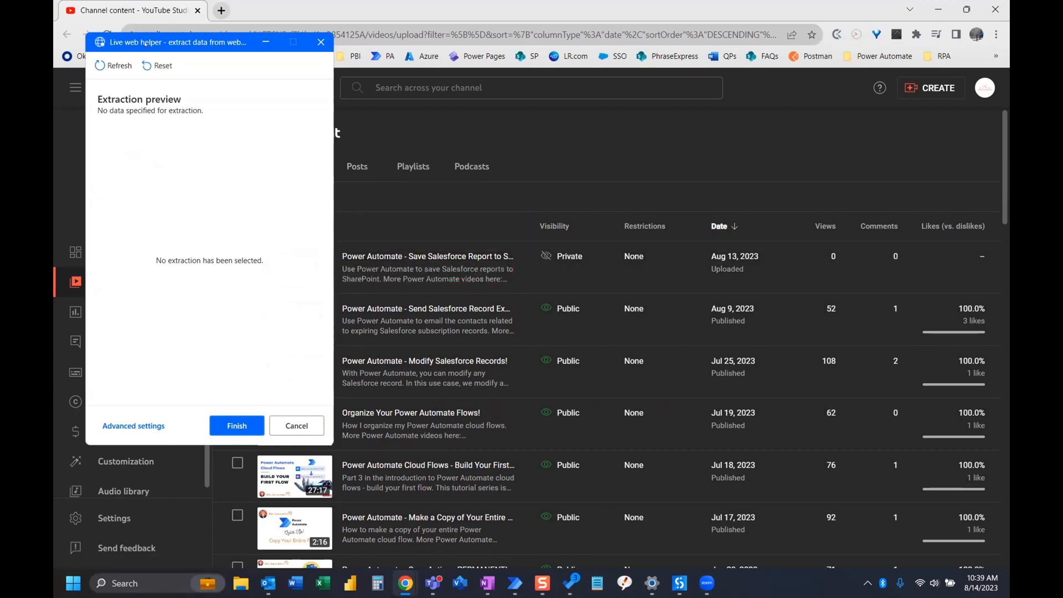
{"action": "left_click_drag", "start_coordinate": [201, 43], "coordinate": [841, 17]}
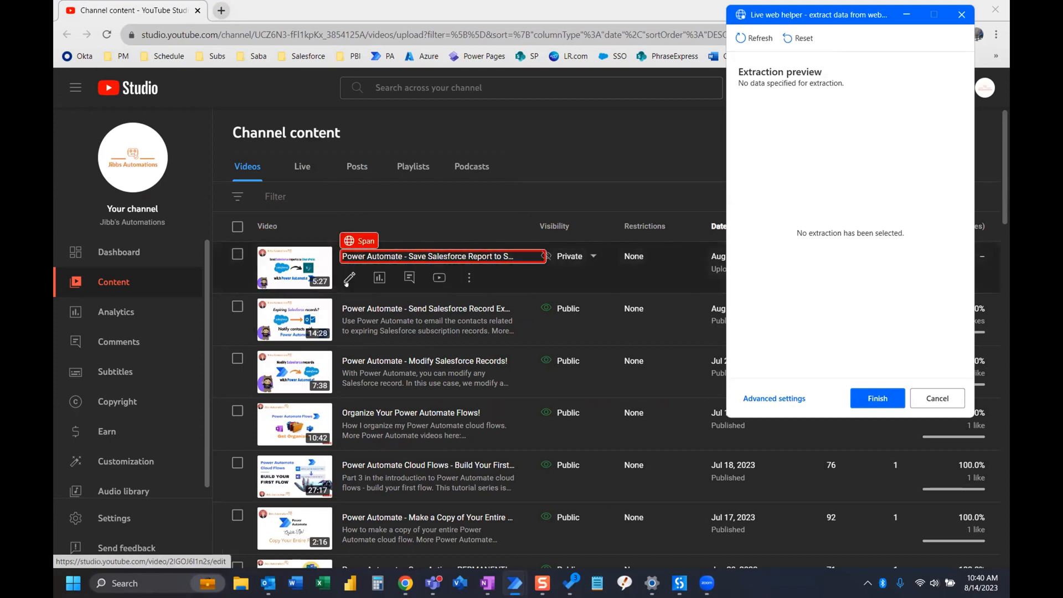
Extract the title text of the first two videos as a list and review the items in the extraction preview
{"action": "right_click", "coordinate": [416, 258]}
{"action": "mouse_move", "coordinate": [464, 270]}
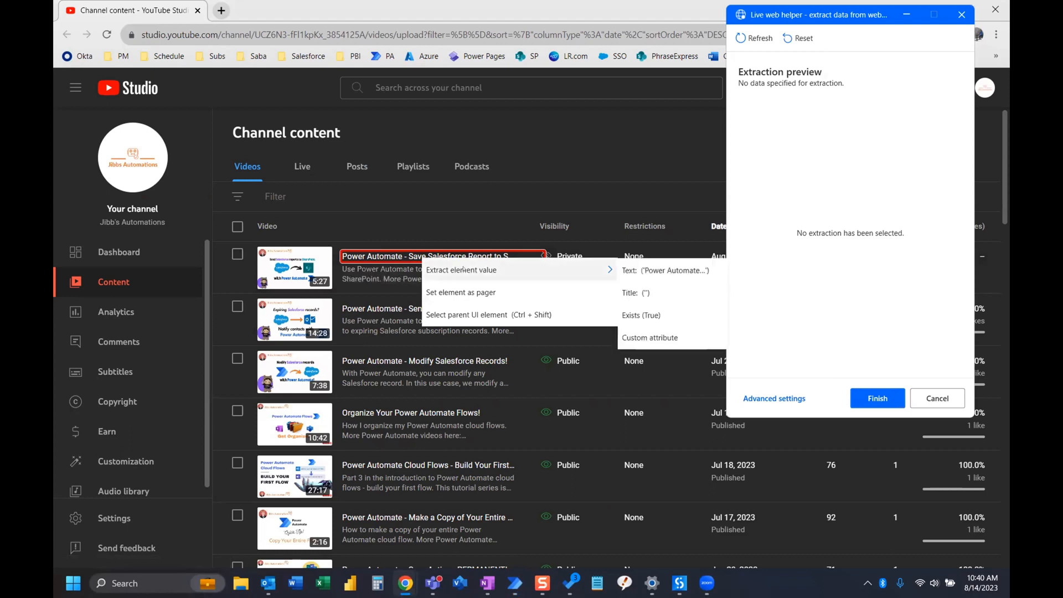
{"action": "left_click", "coordinate": [654, 269]}
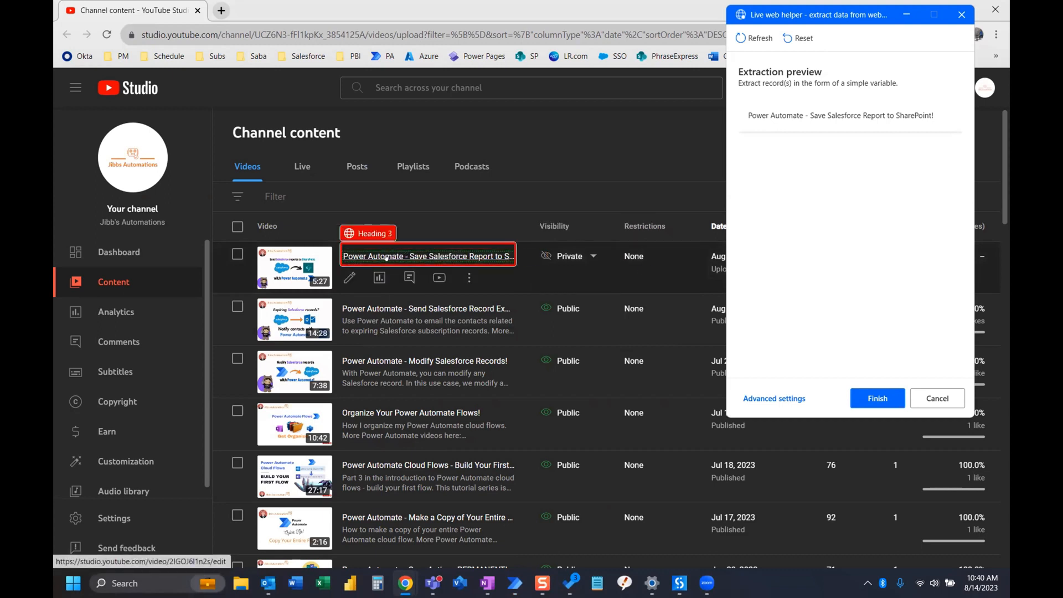
{"action": "right_click", "coordinate": [374, 308]}
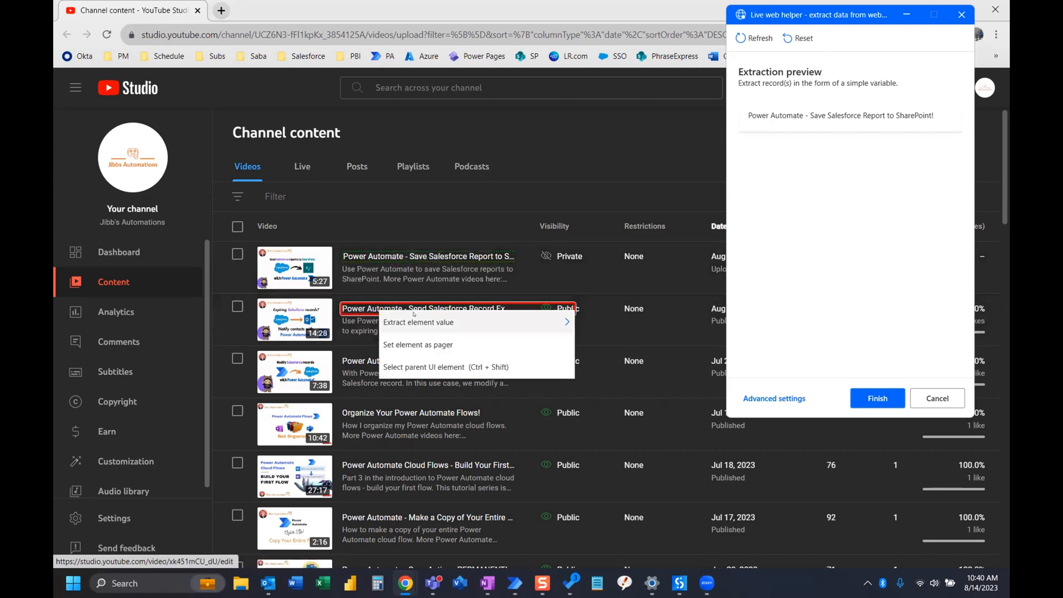
{"action": "left_click", "coordinate": [551, 316]}
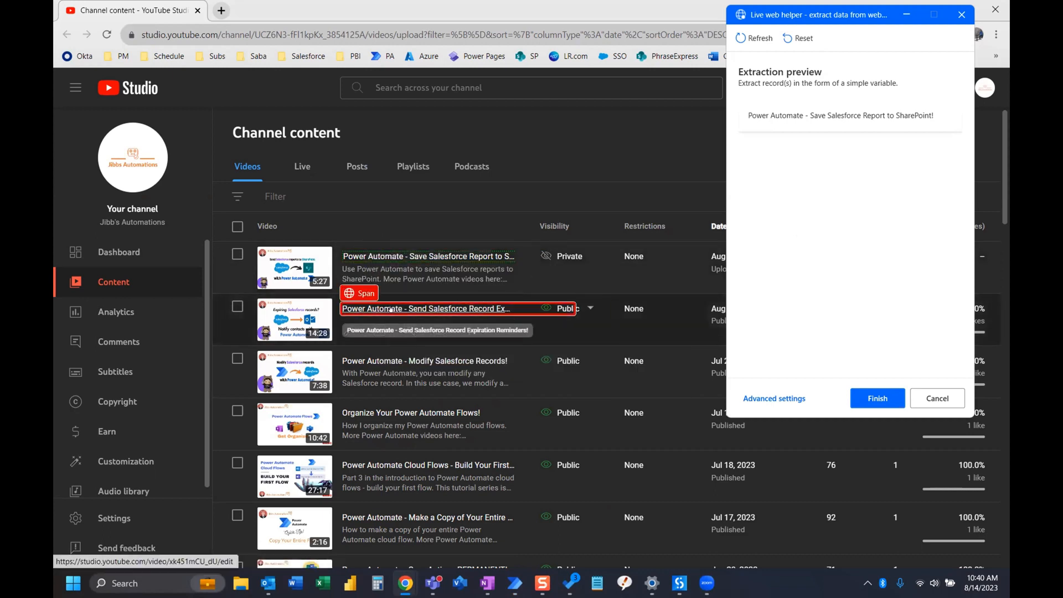
{"action": "right_click", "coordinate": [412, 310]}
{"action": "mouse_move", "coordinate": [533, 337]}
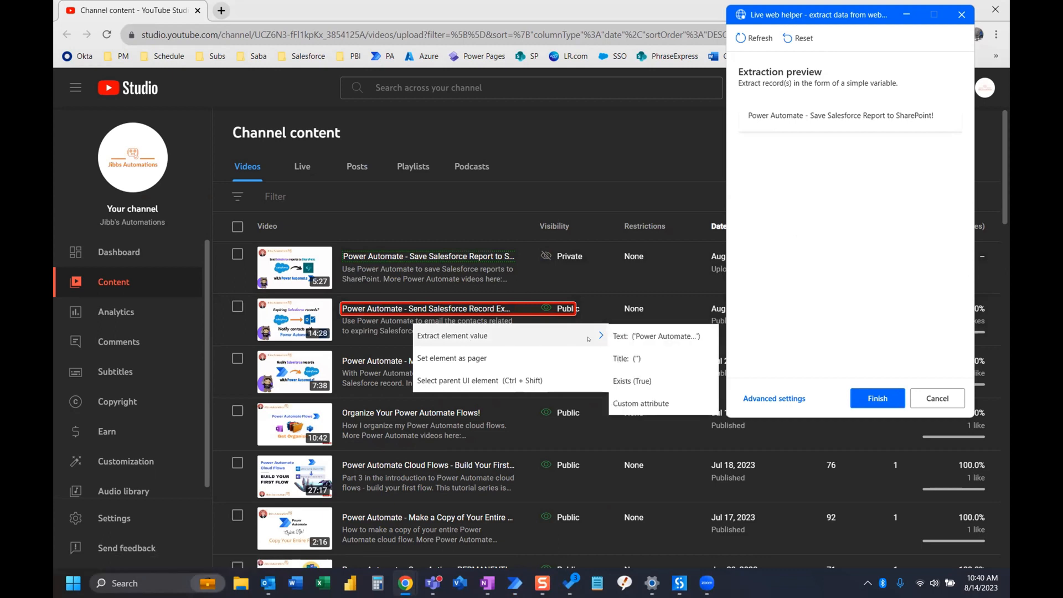
{"action": "left_click", "coordinate": [651, 335]}
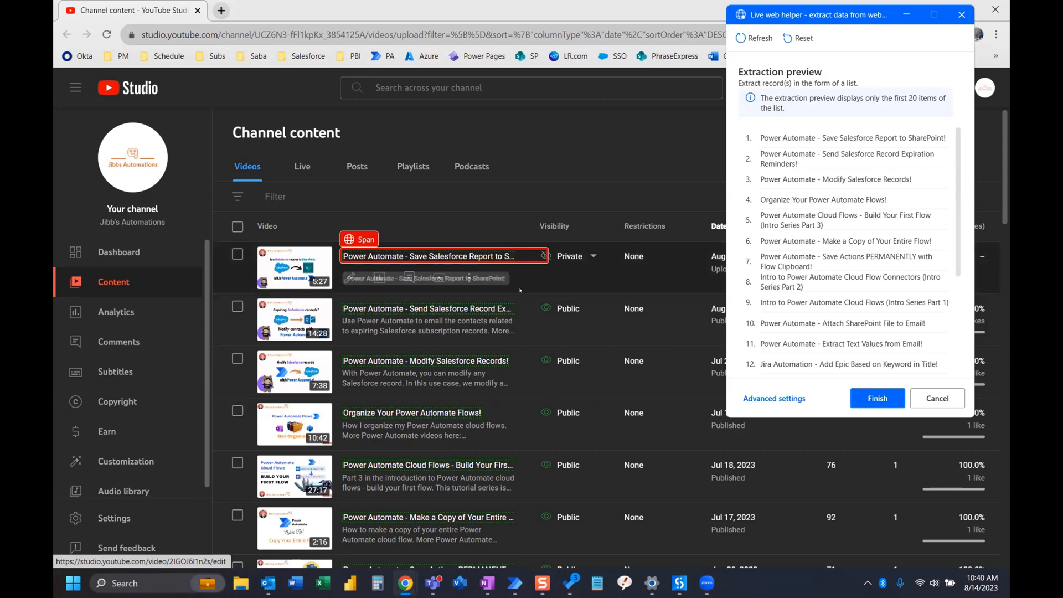
{"action": "scroll", "coordinate": [869, 212], "scroll_direction": "down", "scroll_amount": 3}
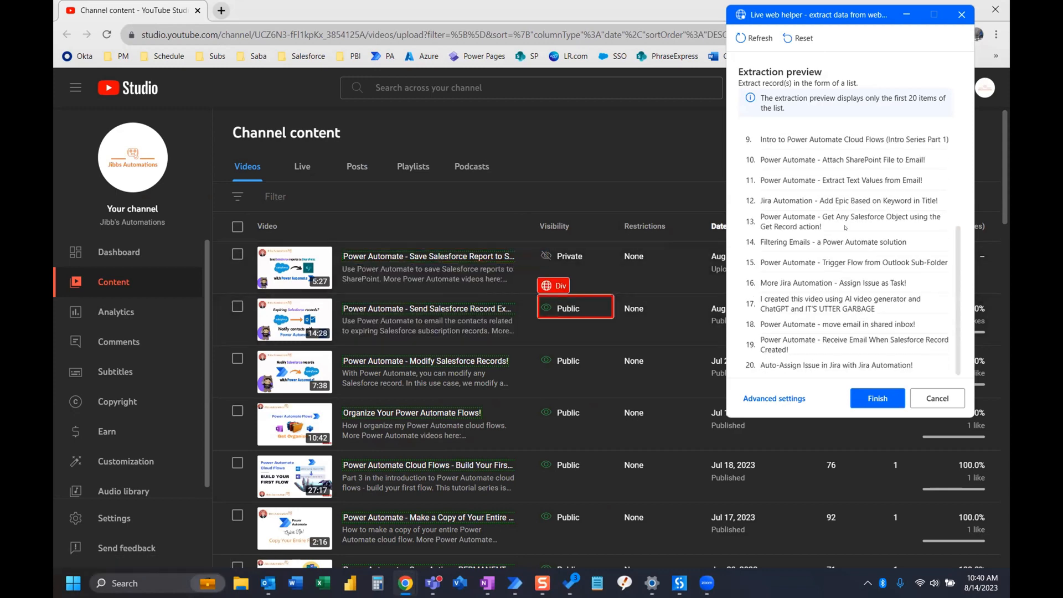
{"action": "scroll", "coordinate": [845, 228], "scroll_direction": "up", "scroll_amount": 3}
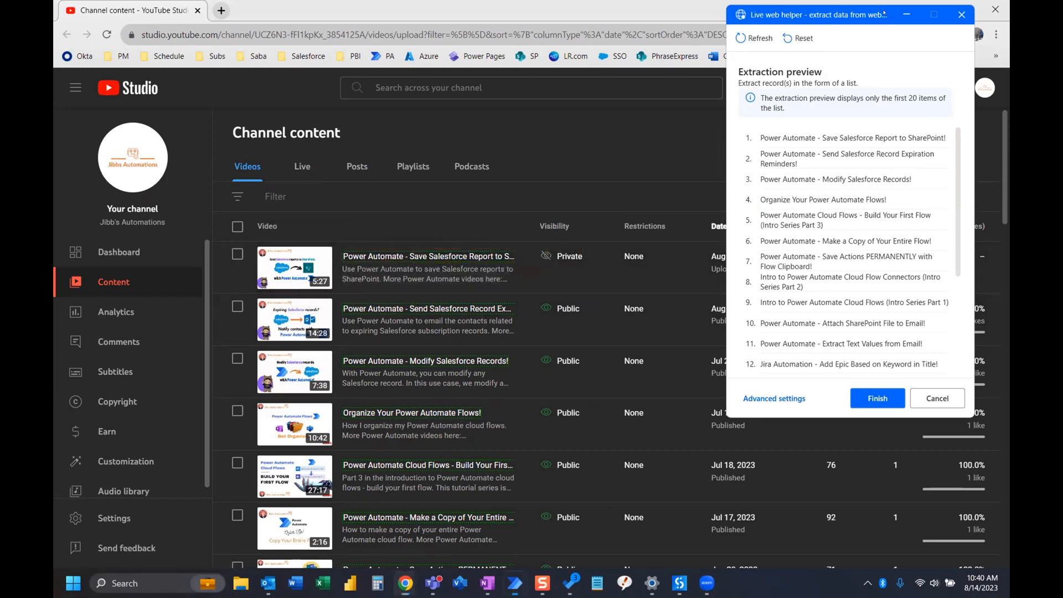
Move the live web helper clear of the Date column, add the text of the first video's date cell, and finish the extraction
{"action": "left_click", "coordinate": [867, 17]}
{"action": "left_click_drag", "start_coordinate": [866, 17], "coordinate": [224, 22]}
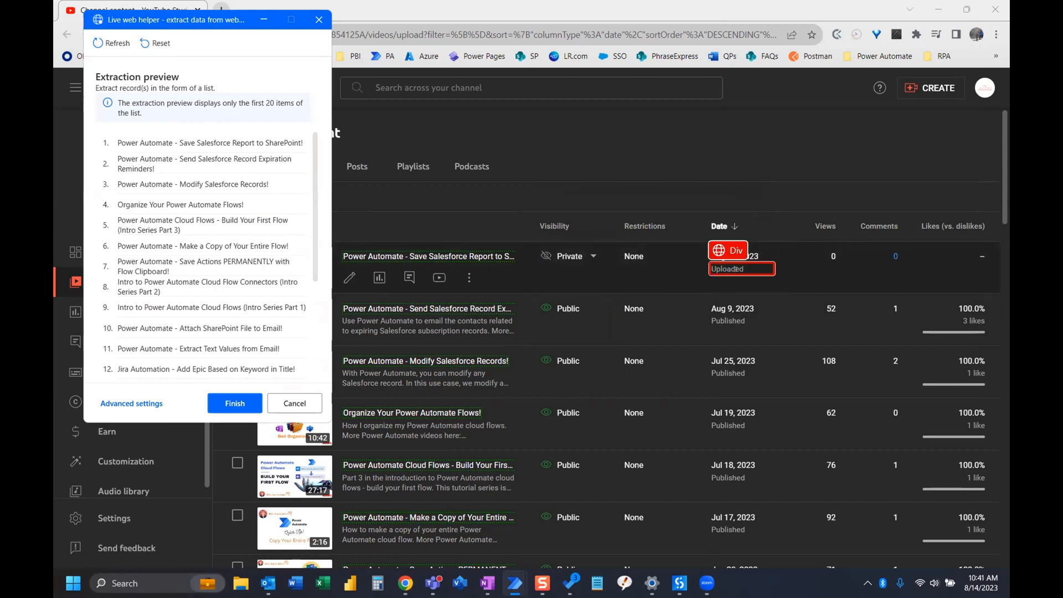
{"action": "right_click", "coordinate": [759, 251]}
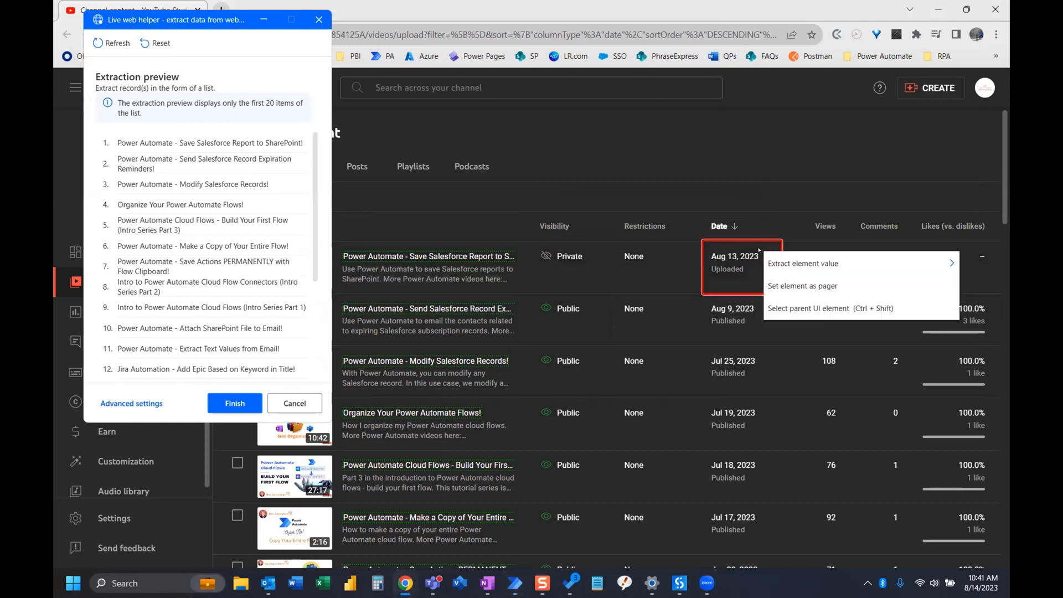
{"action": "mouse_move", "coordinate": [798, 266]}
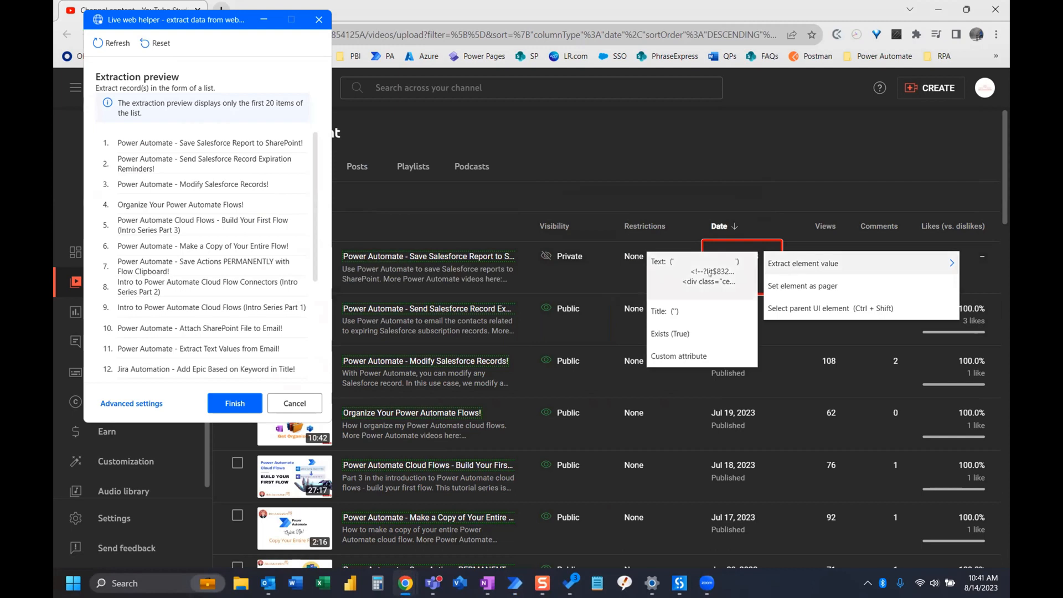
{"action": "left_click", "coordinate": [710, 275]}
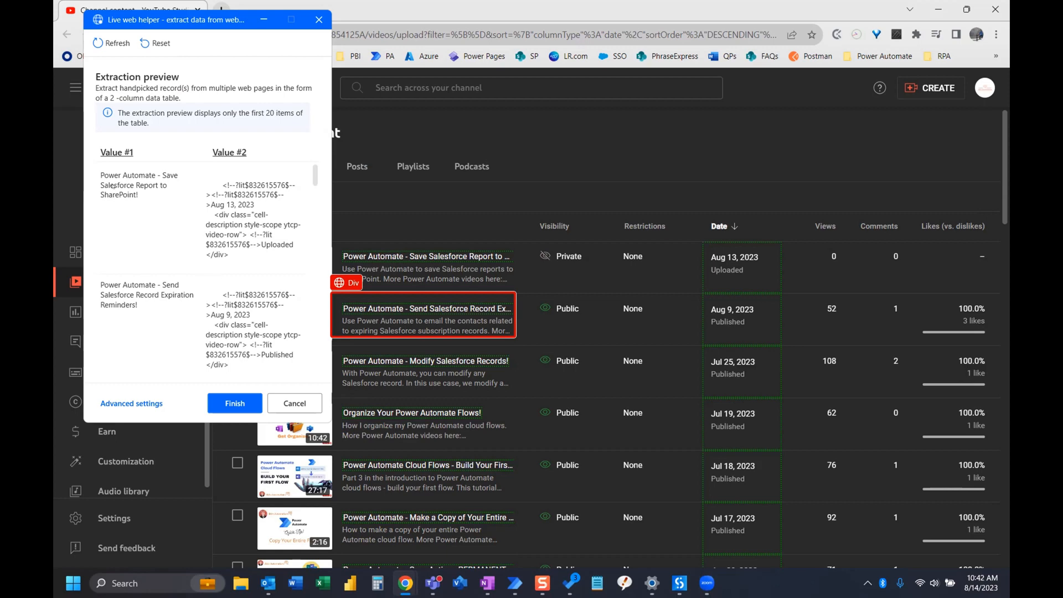
{"action": "left_click", "coordinate": [235, 402]}
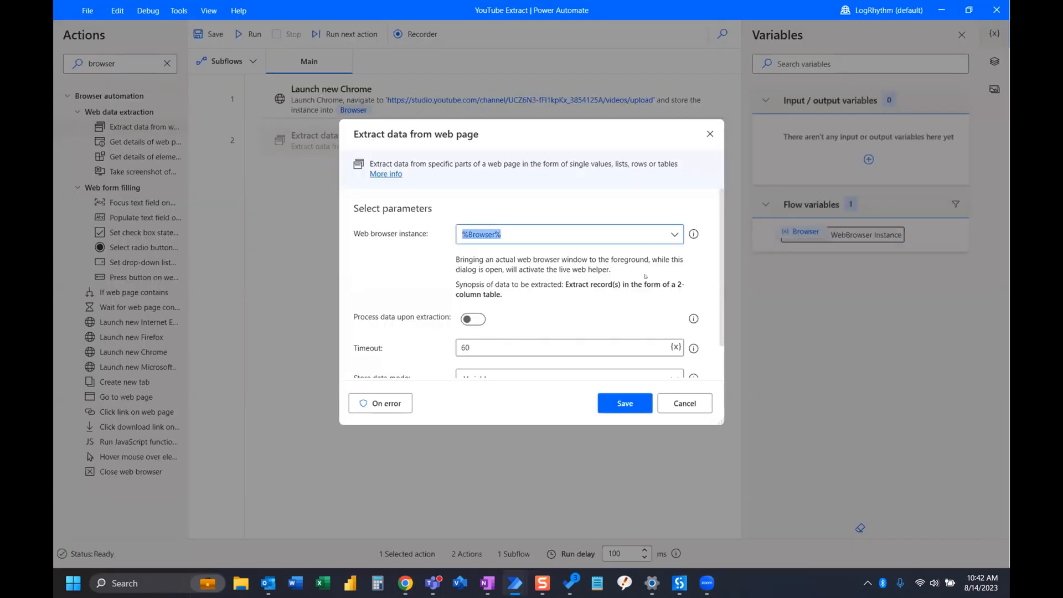
Set the Extract data from web page action's store data mode to Excel spreadsheet and save the action
{"action": "scroll", "coordinate": [645, 284], "scroll_direction": "down", "scroll_amount": 1}
{"action": "scroll", "coordinate": [581, 289], "scroll_direction": "down", "scroll_amount": 1}
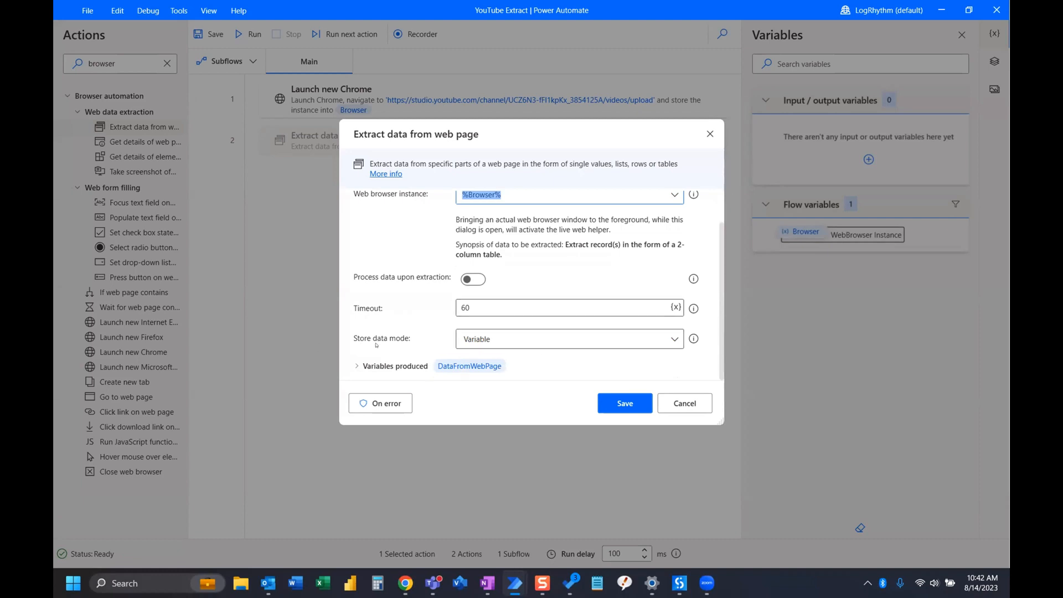
{"action": "left_click", "coordinate": [672, 339]}
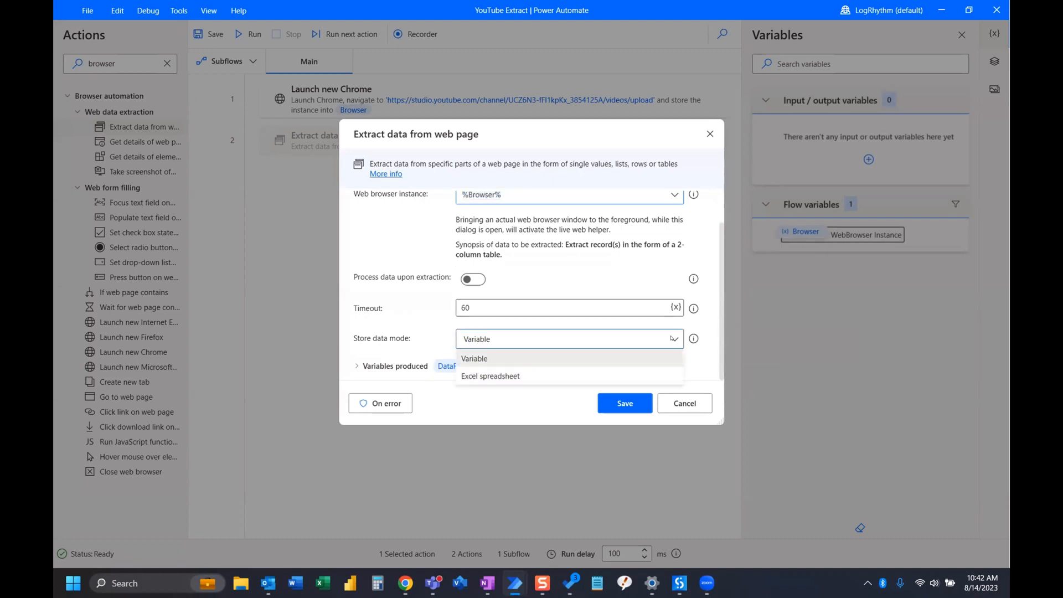
{"action": "left_click", "coordinate": [494, 376]}
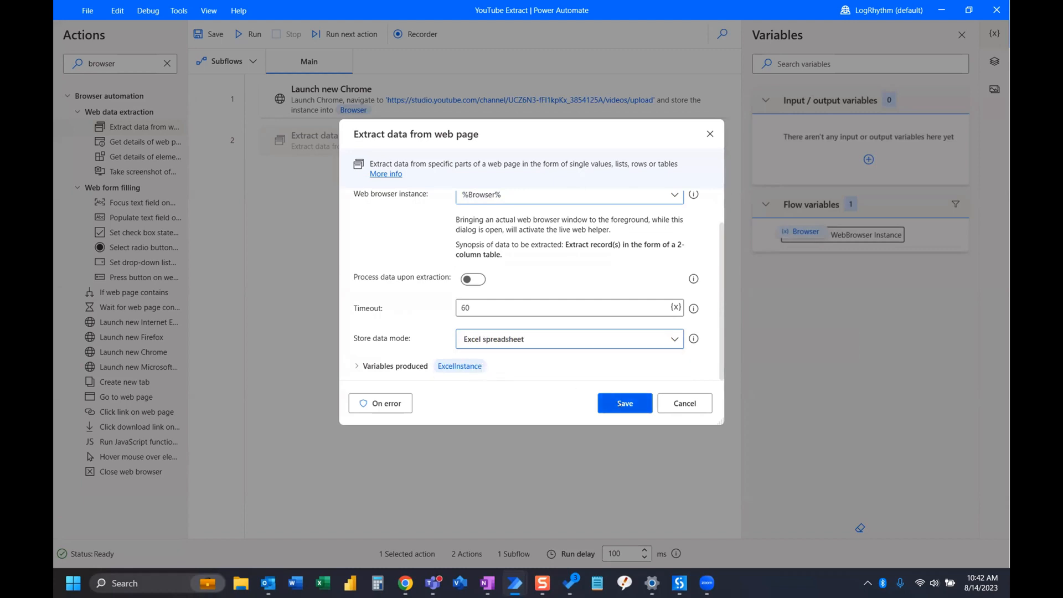
{"action": "left_click", "coordinate": [619, 404]}
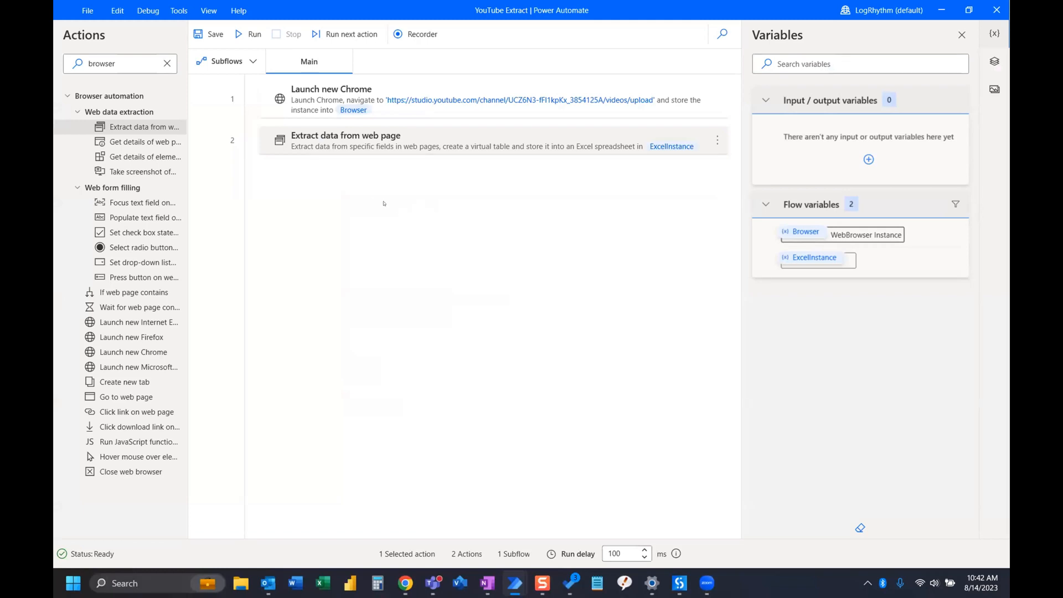
Save and run the flow, and switch to Excel to open the workbook it generates in a maximized window
{"action": "left_click", "coordinate": [247, 35]}
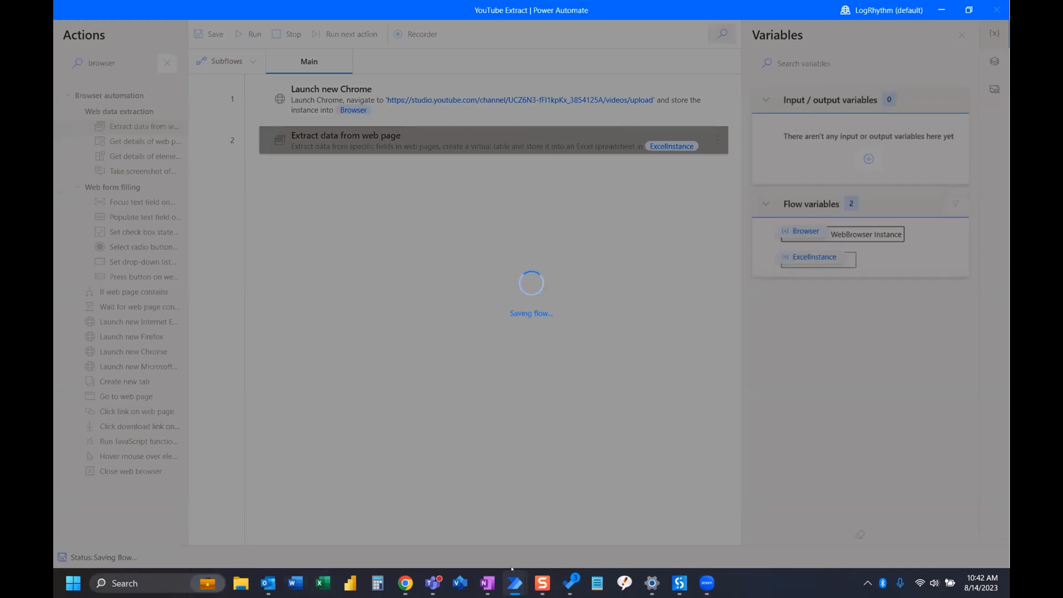
{"action": "mouse_move", "coordinate": [405, 582]}
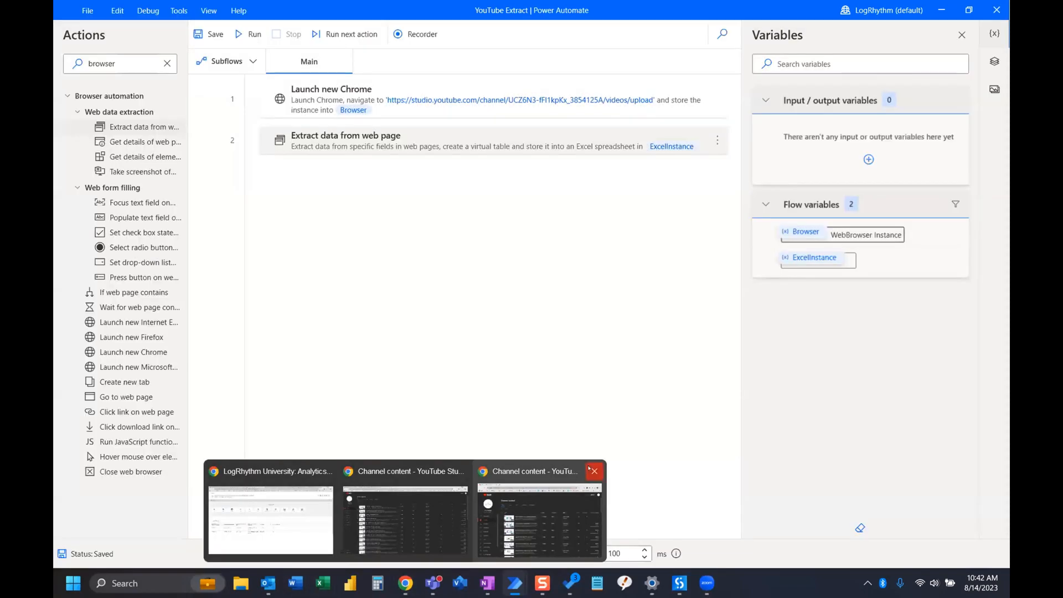
{"action": "left_click", "coordinate": [247, 35]}
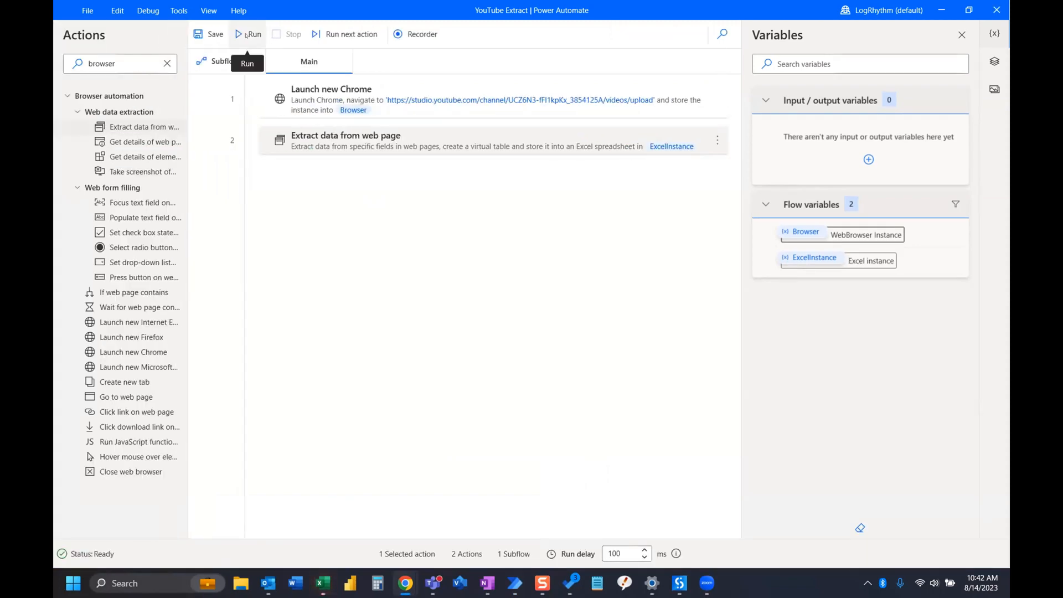
{"action": "left_click", "coordinate": [328, 580]}
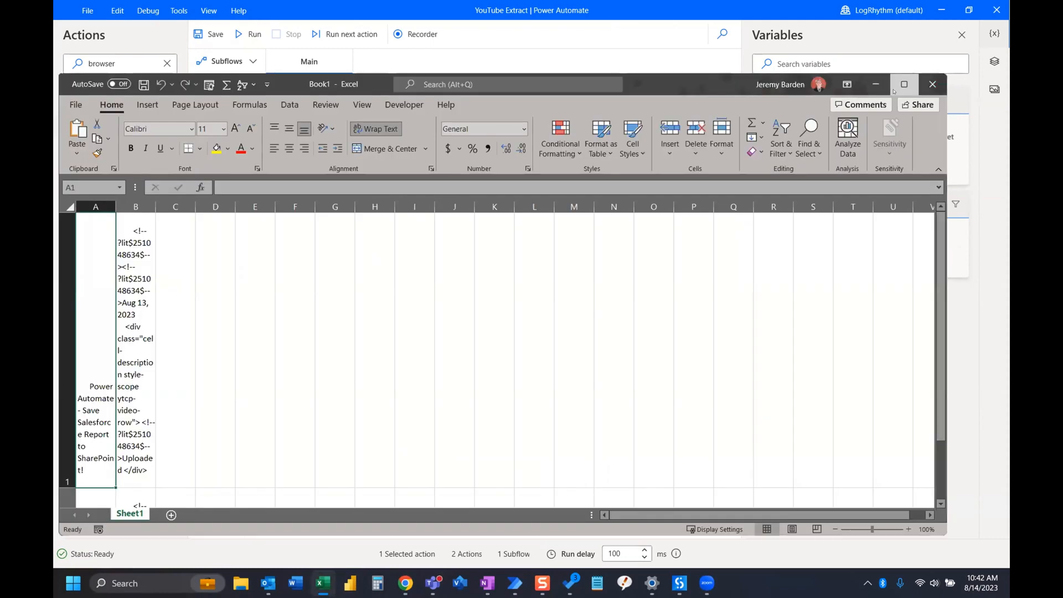
{"action": "left_click", "coordinate": [913, 84]}
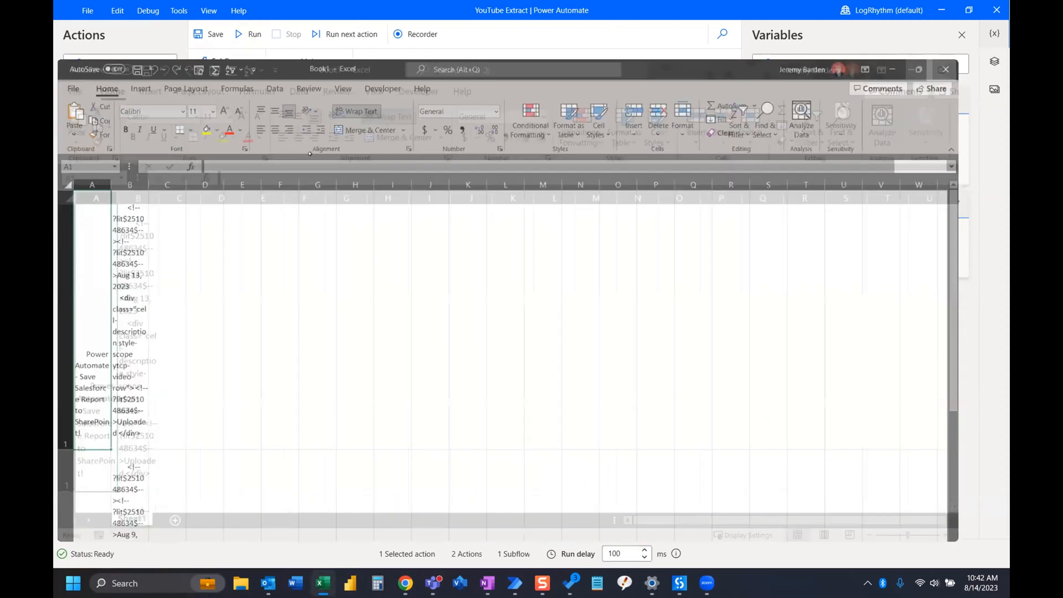
Widen column A to fit the video titles and check the extracted rows down the sheet
{"action": "left_click_drag", "start_coordinate": [109, 133], "coordinate": [334, 133]}
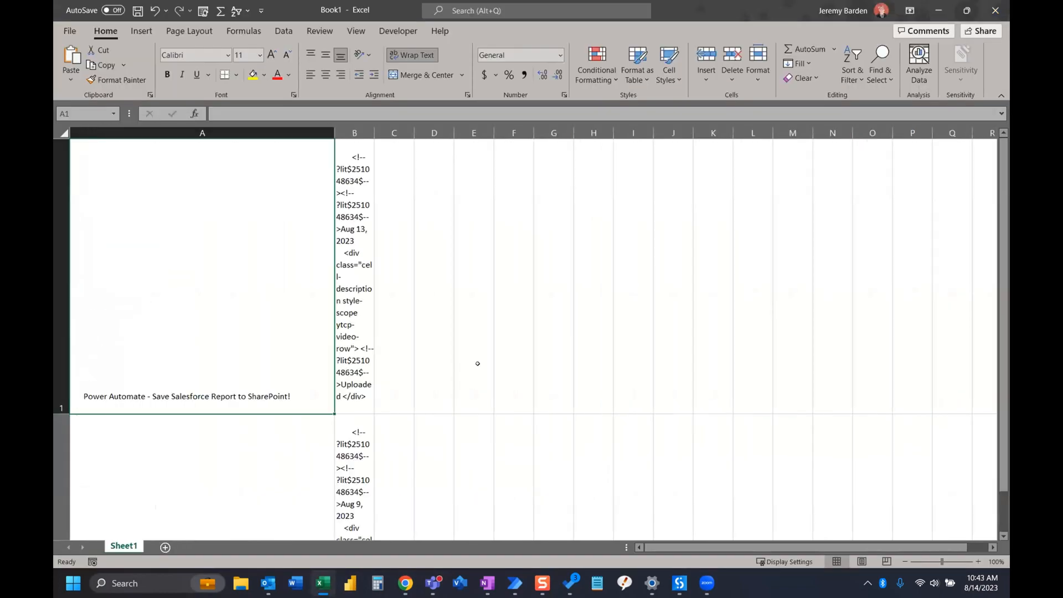
{"action": "scroll", "coordinate": [145, 427], "scroll_direction": "down", "scroll_amount": 3}
{"action": "scroll", "coordinate": [150, 203], "scroll_direction": "up", "scroll_amount": 3}
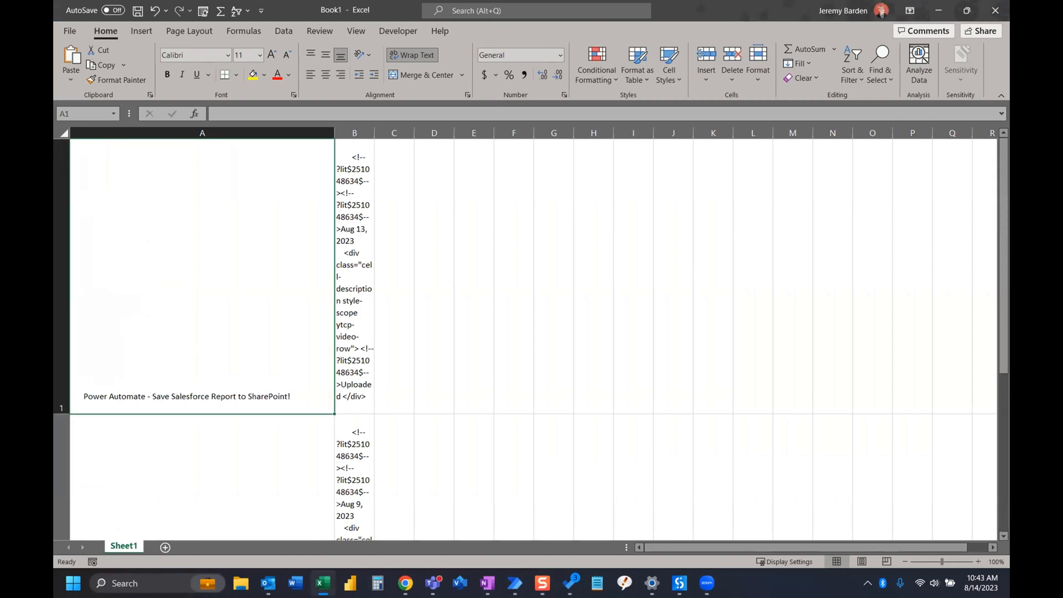
{"action": "scroll", "coordinate": [297, 332], "scroll_direction": "down", "scroll_amount": 5}
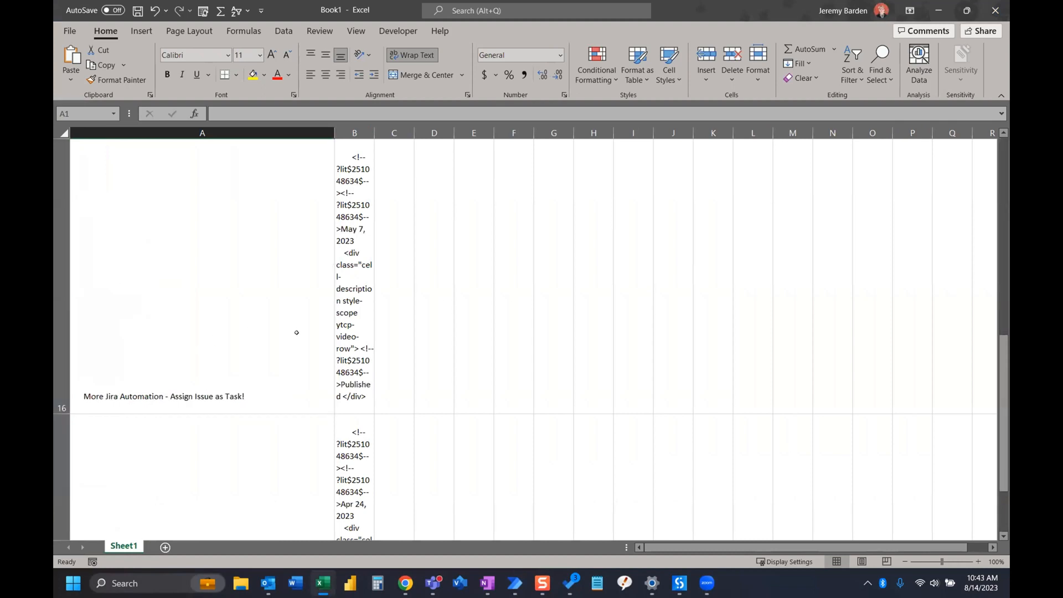
{"action": "scroll", "coordinate": [297, 332], "scroll_direction": "down", "scroll_amount": 6}
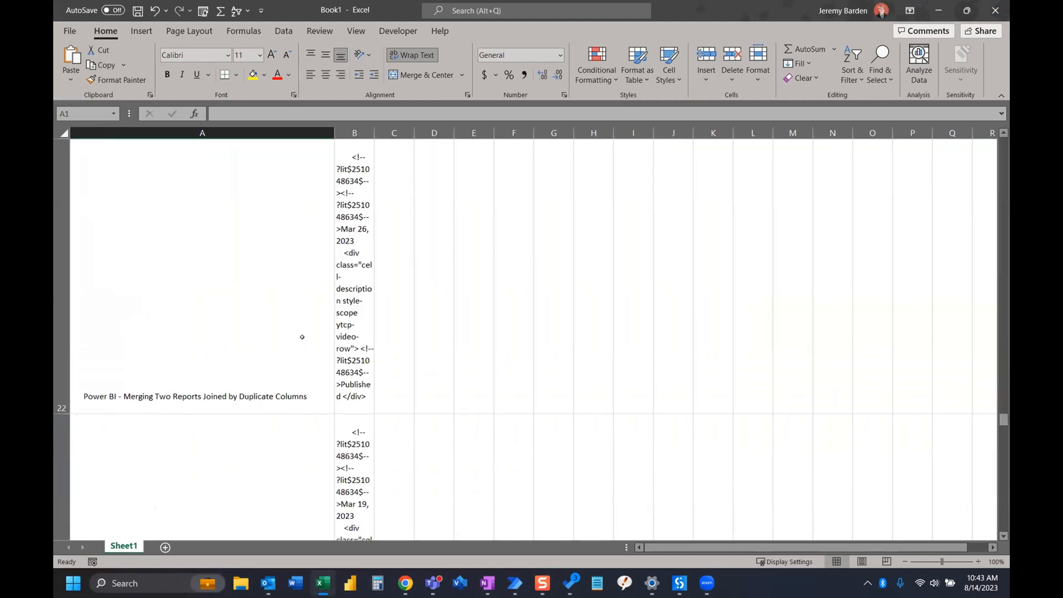
{"action": "scroll", "coordinate": [302, 337], "scroll_direction": "down", "scroll_amount": 6}
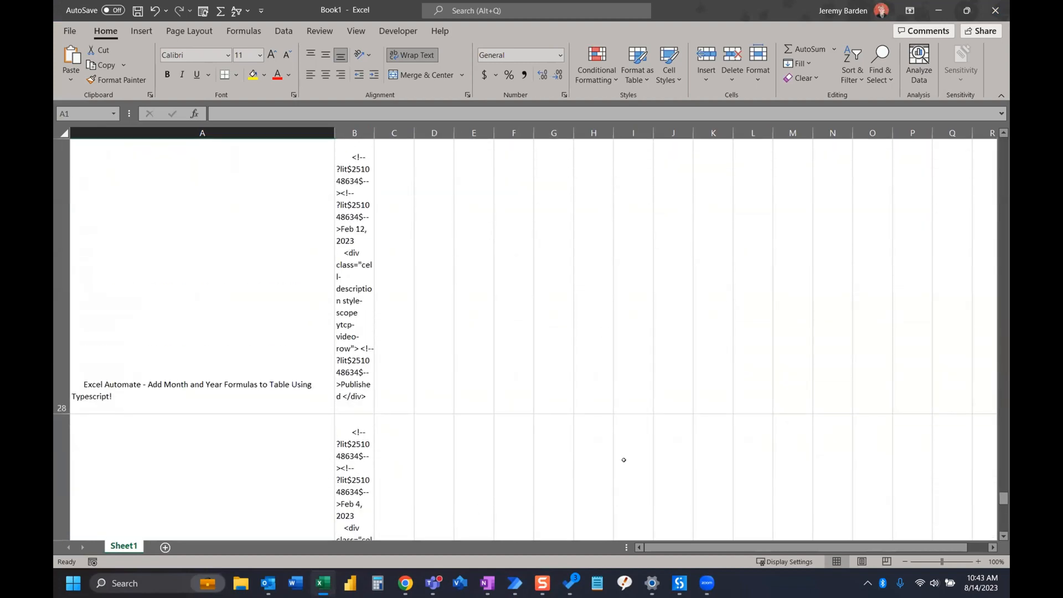
Widen column B and highlight the date within the extracted markup in cell B28 to inspect it
{"action": "left_click_drag", "start_coordinate": [369, 132], "coordinate": [440, 137]}
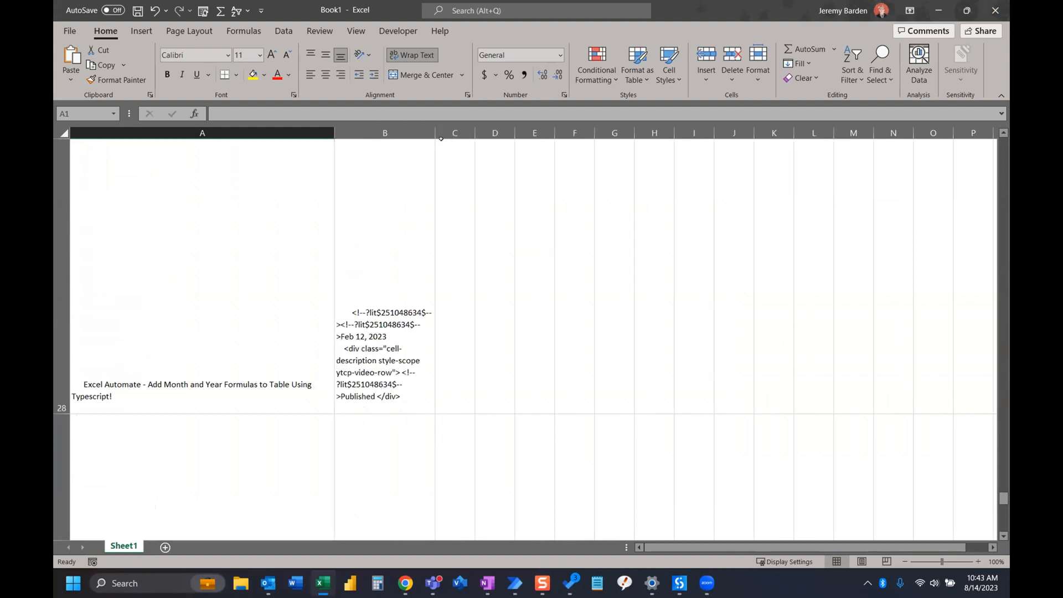
{"action": "left_click", "coordinate": [374, 323]}
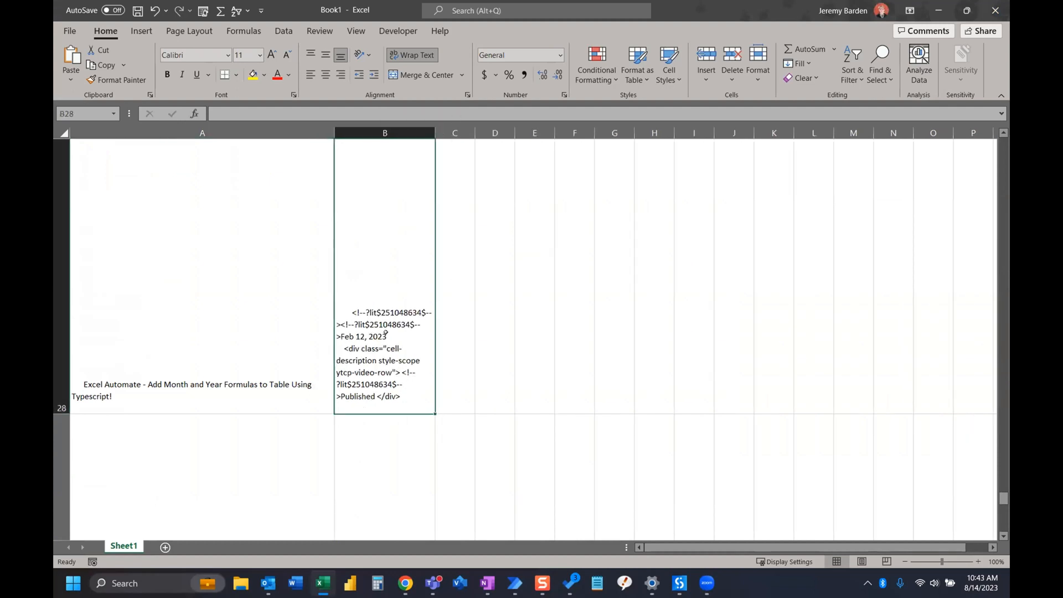
{"action": "double_click", "coordinate": [386, 334]}
{"action": "left_click_drag", "start_coordinate": [397, 336], "coordinate": [351, 335]}
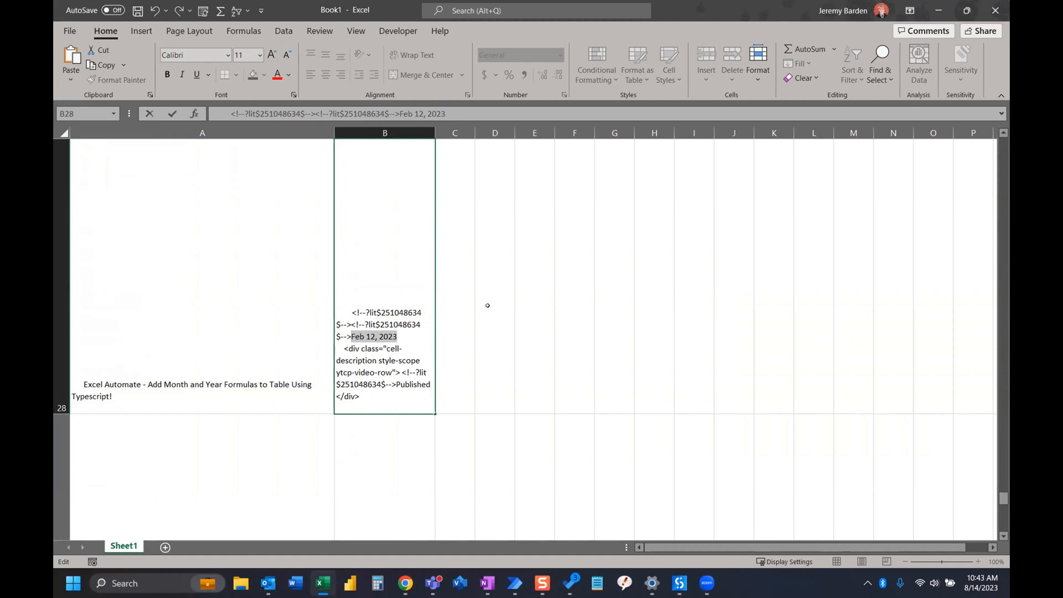
{"action": "scroll", "coordinate": [487, 305], "scroll_direction": "up", "scroll_amount": 9}
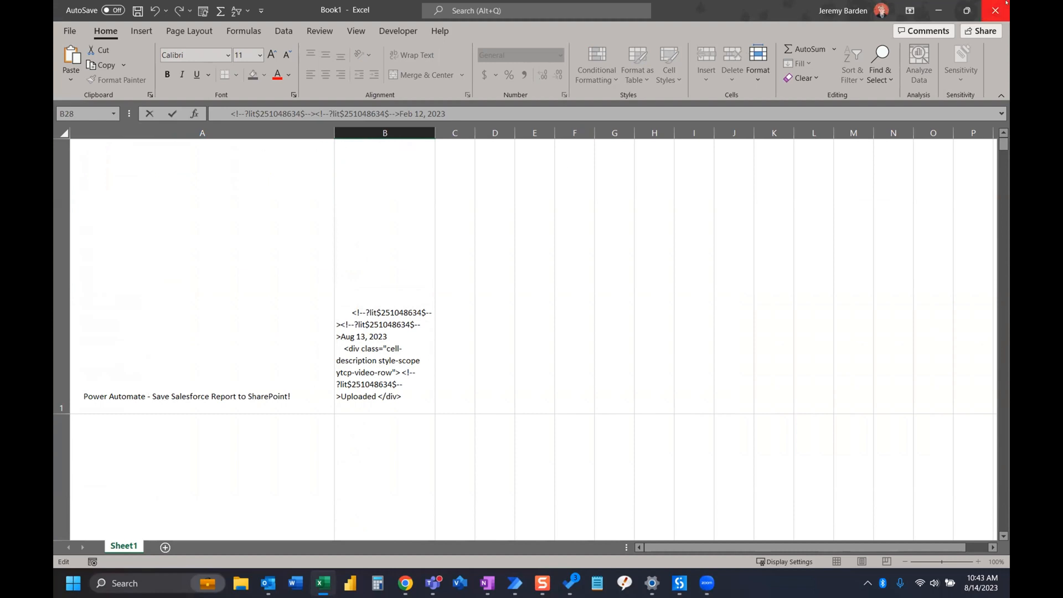
Minimize the Excel, Power Automate and To Do windows, and switch to the YouTube Extract project in a maximized UiPath StudioX window
{"action": "left_click", "coordinate": [939, 8]}
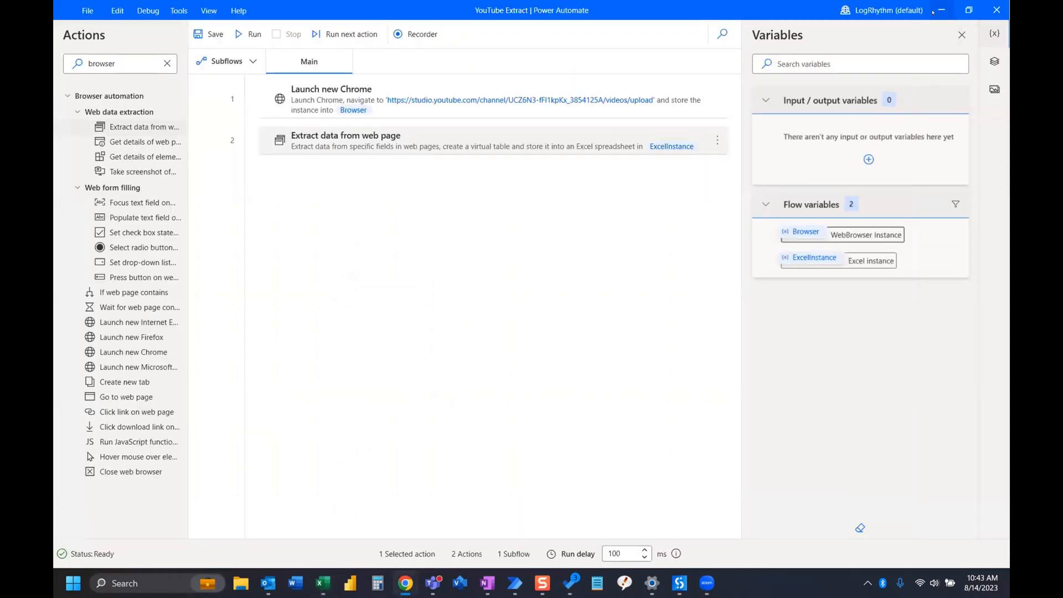
{"action": "left_click", "coordinate": [936, 10]}
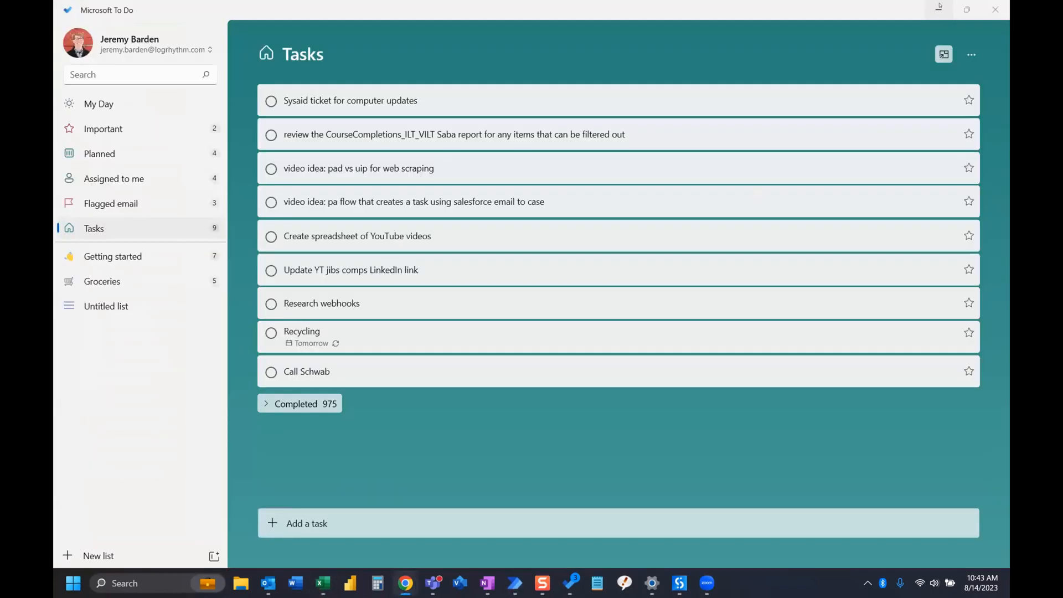
{"action": "left_click", "coordinate": [939, 7]}
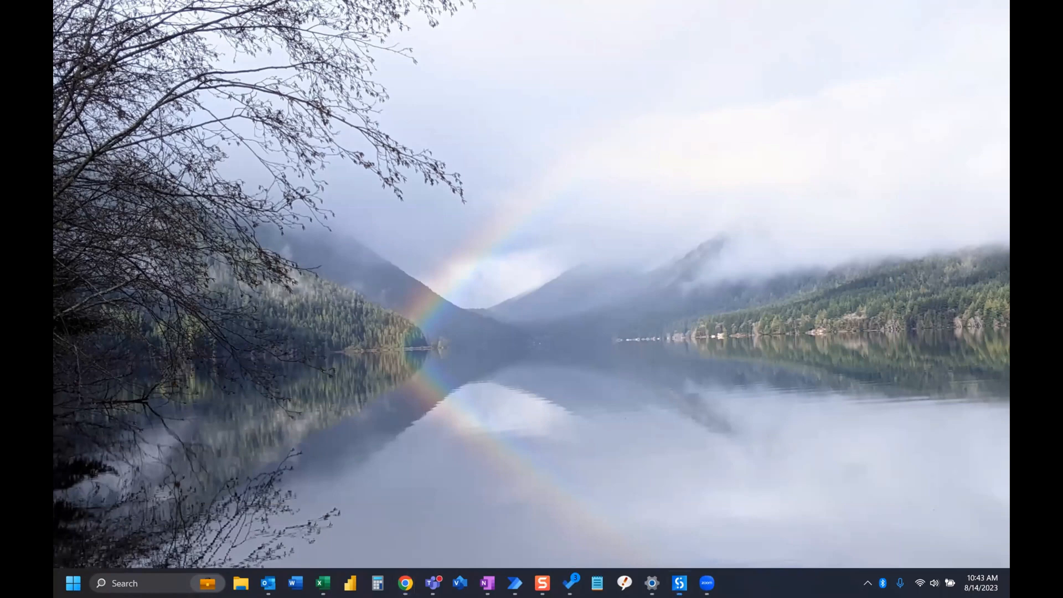
{"action": "left_click_drag", "start_coordinate": [686, 1], "coordinate": [686, 66]}
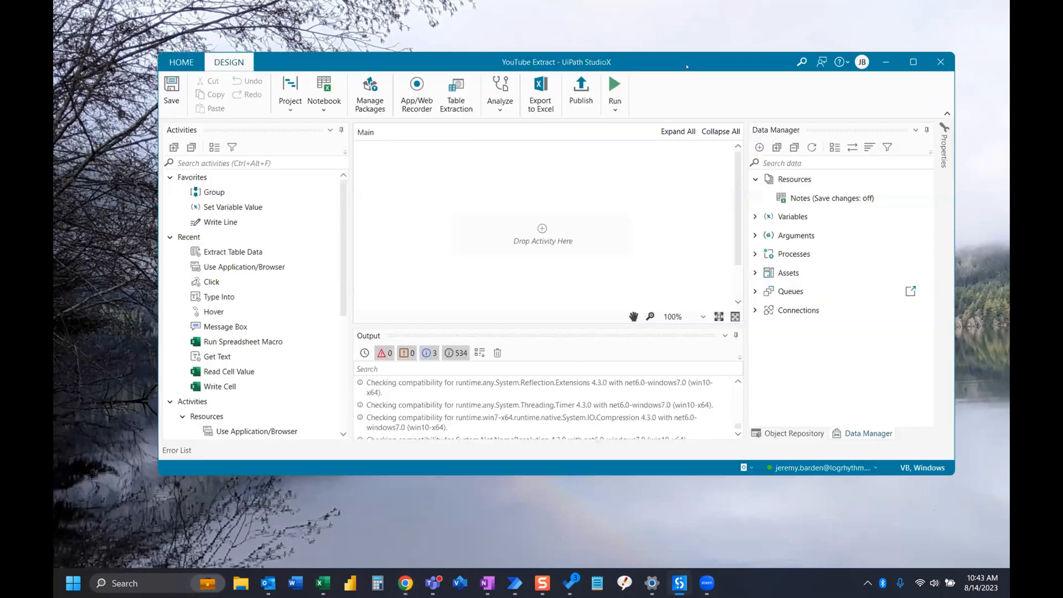
{"action": "left_click", "coordinate": [913, 62]}
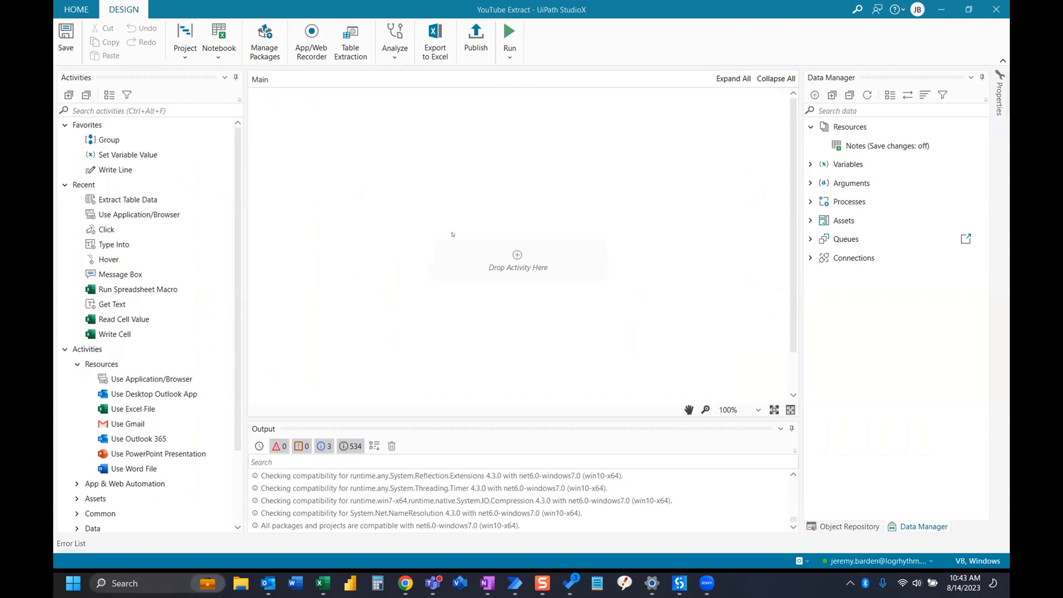
Find the Use Application/Browser activity by searching for "browser" and add it to the empty Main workflow
{"action": "left_click", "coordinate": [129, 102]}
{"action": "type", "text": "browser"}
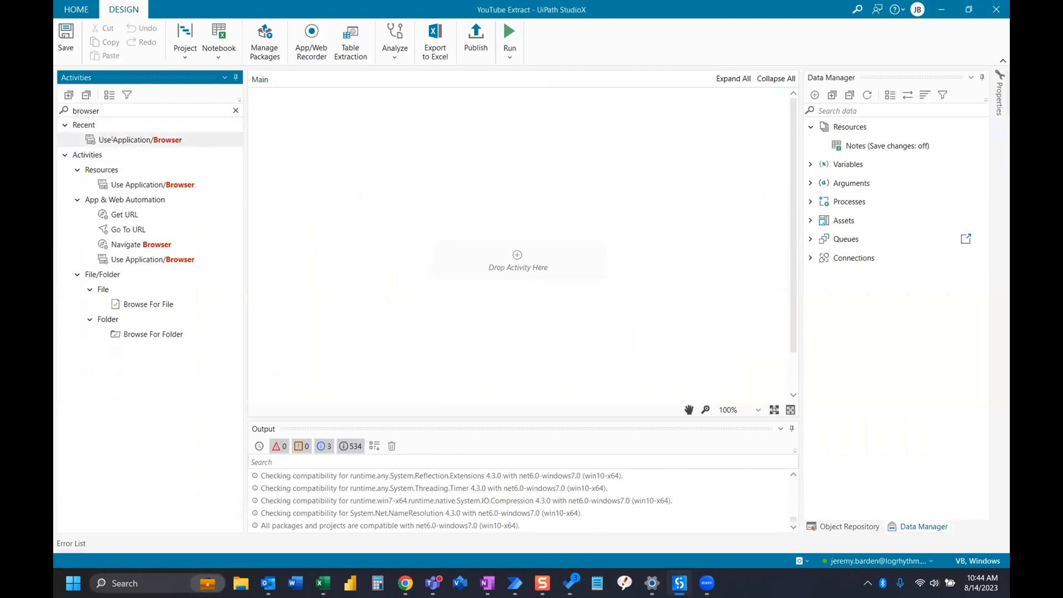
{"action": "mouse_move", "coordinate": [160, 136]}
{"action": "left_mouse_down"}
{"action": "mouse_move", "coordinate": [545, 226]}
{"action": "mouse_move", "coordinate": [511, 258]}
{"action": "left_mouse_up"}
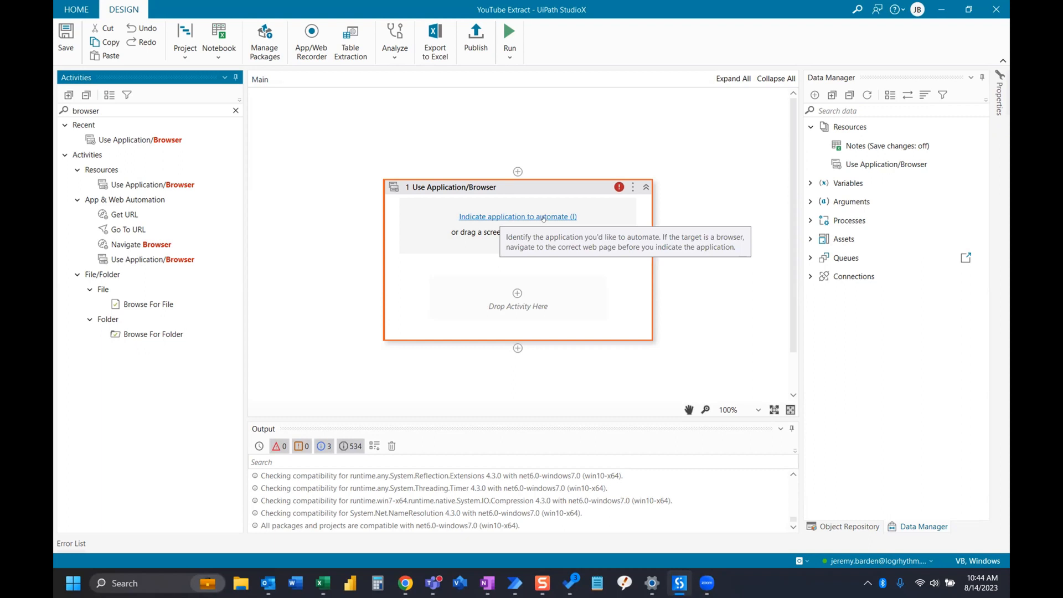
Bring the YouTube Studio Channel content window forward in Chrome and indicate it as the application to automate in Use Application/Browser
{"action": "mouse_move", "coordinate": [405, 583]}
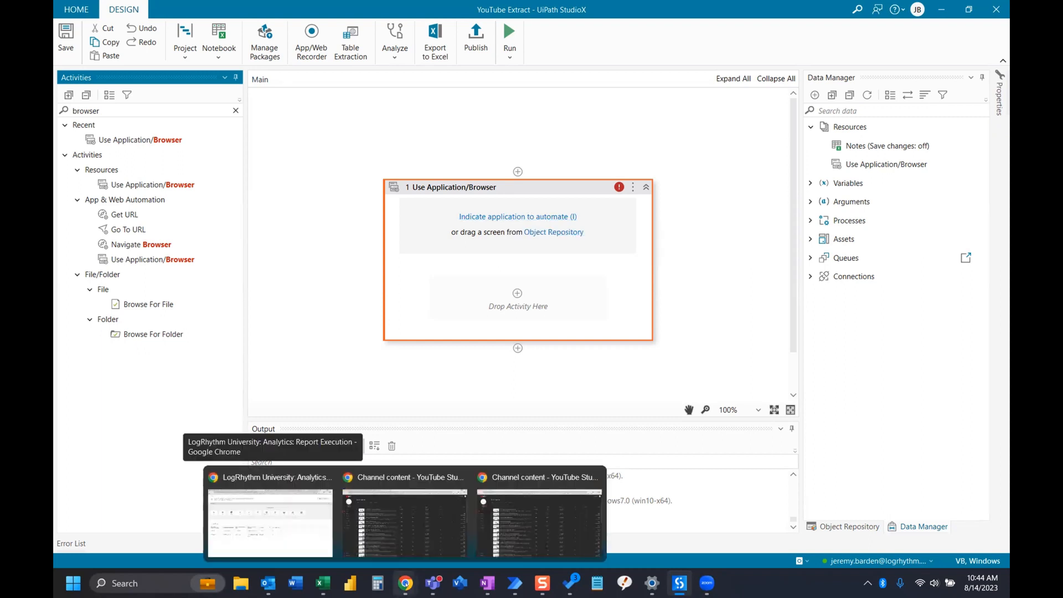
{"action": "left_click", "coordinate": [525, 525]}
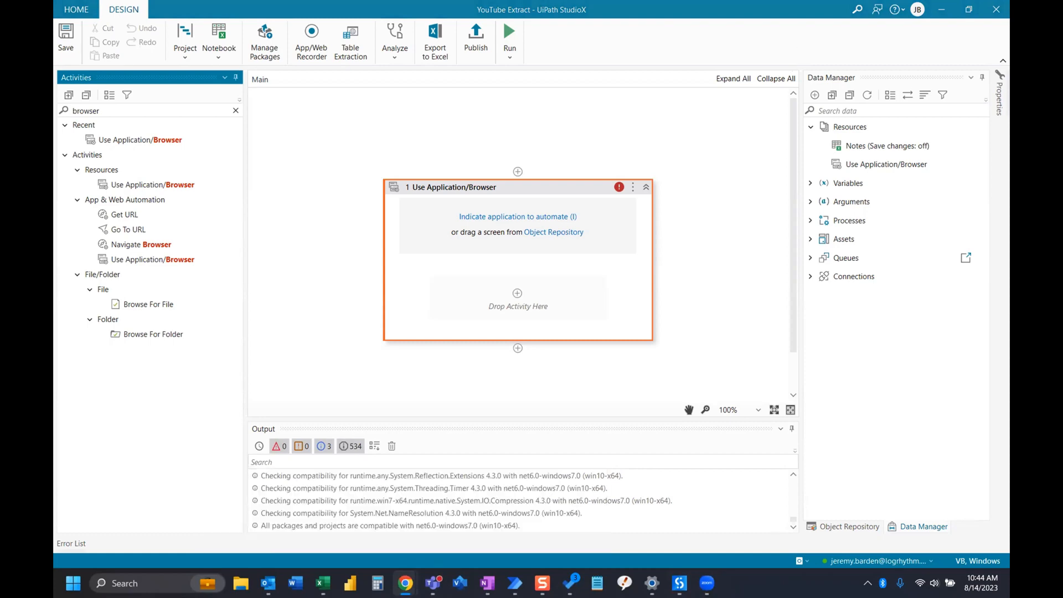
{"action": "left_click_drag", "start_coordinate": [1008, 28], "coordinate": [621, 33]}
{"action": "left_click", "coordinate": [903, 30]}
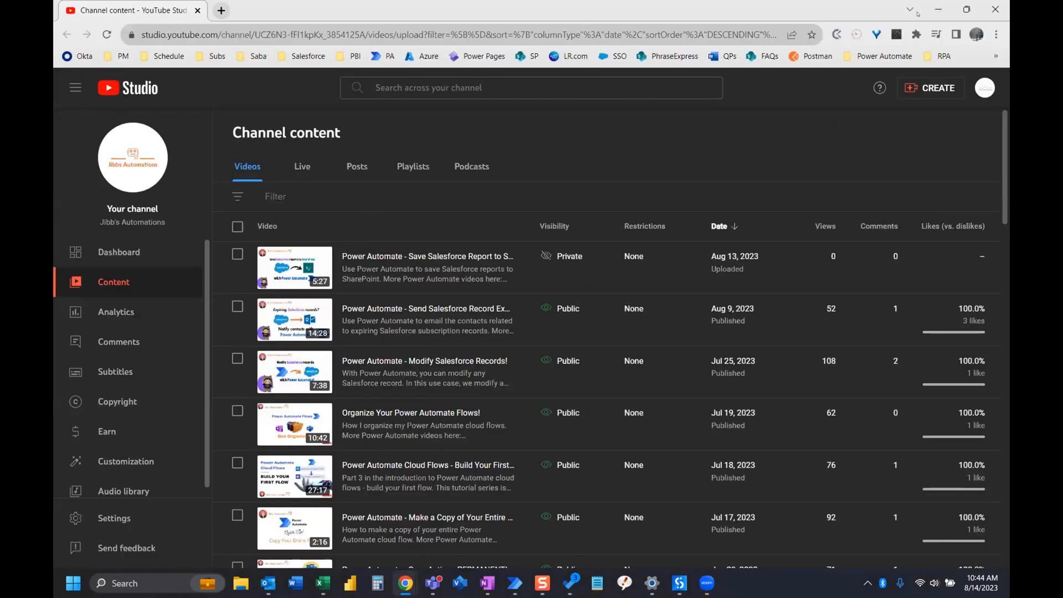
{"action": "key", "text": "alt+Tab"}
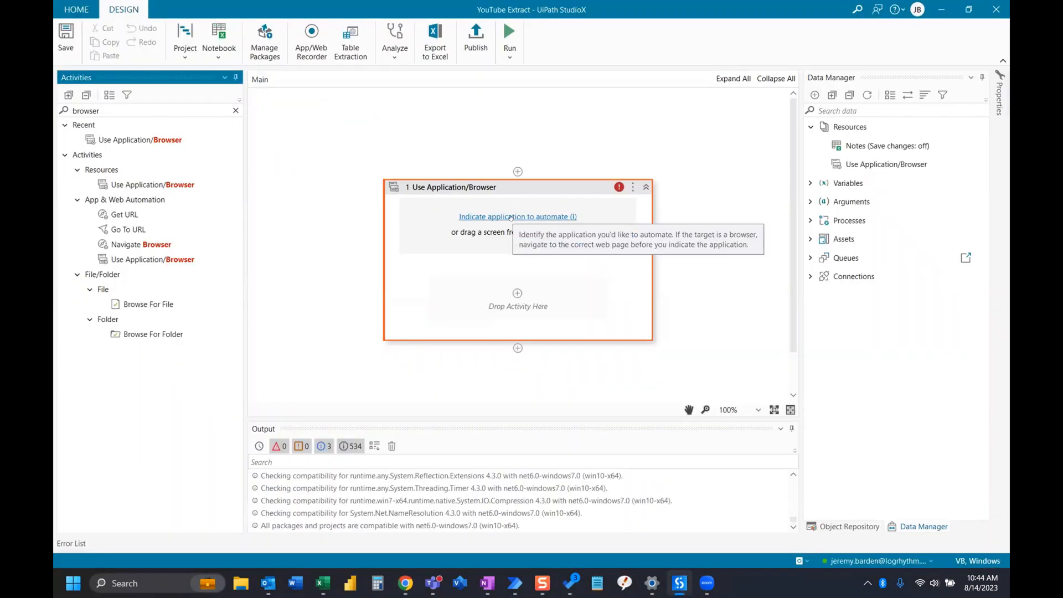
{"action": "left_click", "coordinate": [514, 216]}
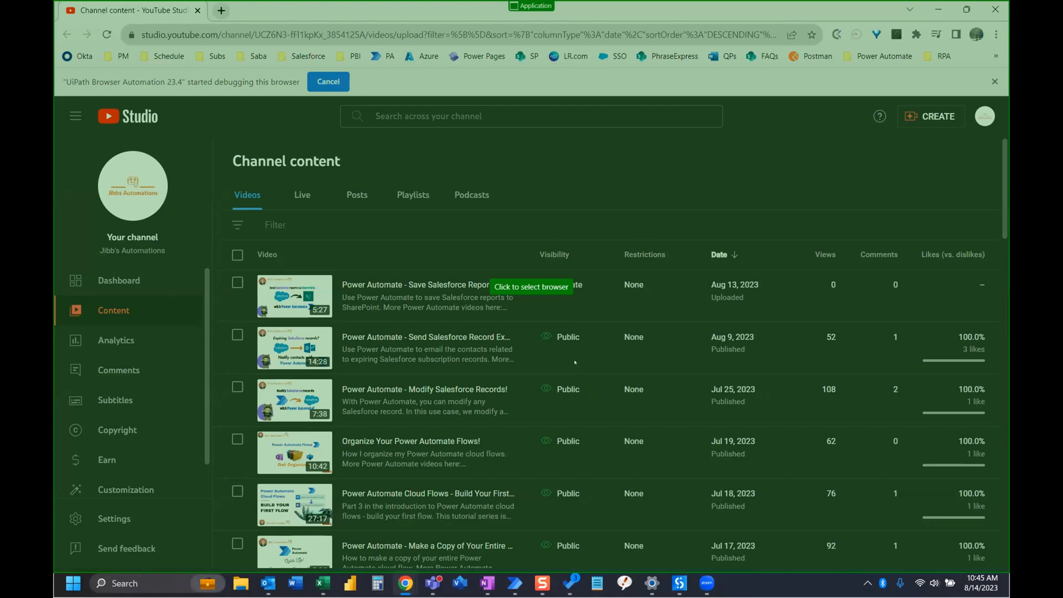
{"action": "left_click", "coordinate": [532, 285]}
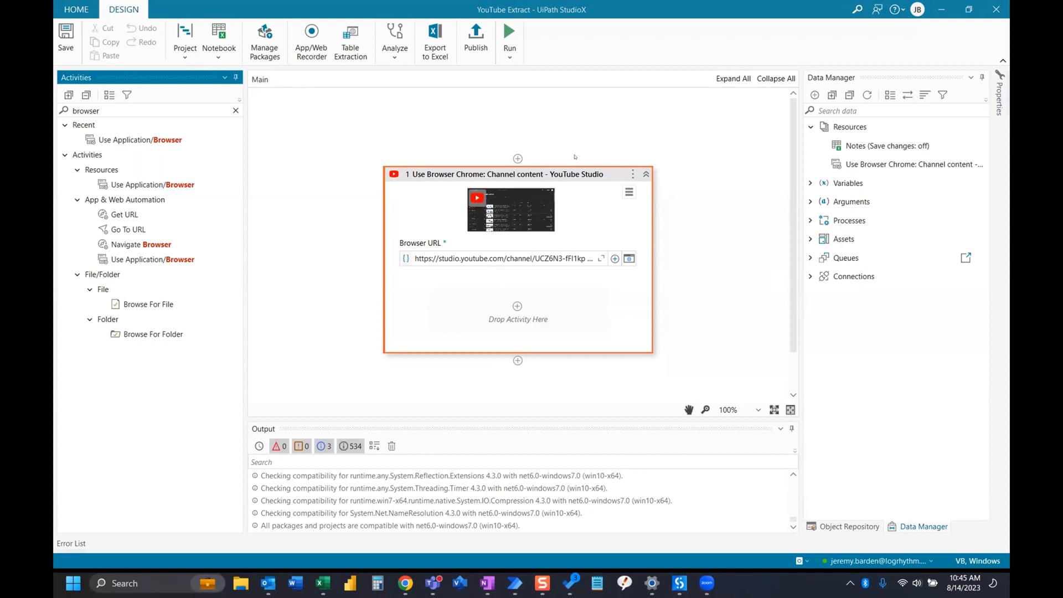
Search the activities for "extract" and add Extract Table Data inside the Use Browser Chrome activity
{"action": "left_click", "coordinate": [115, 108]}
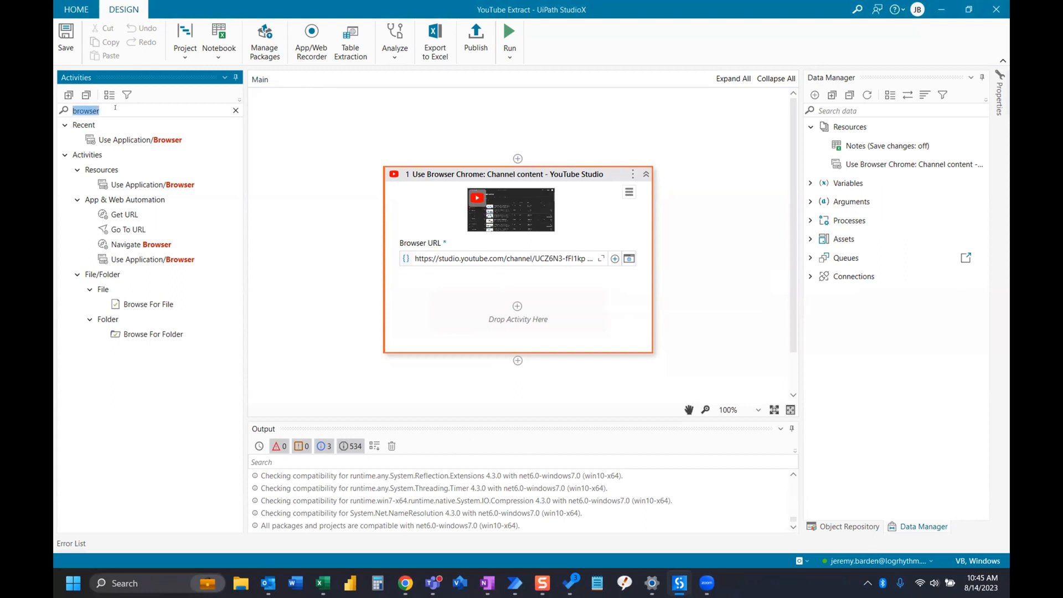
{"action": "type", "text": "extract"}
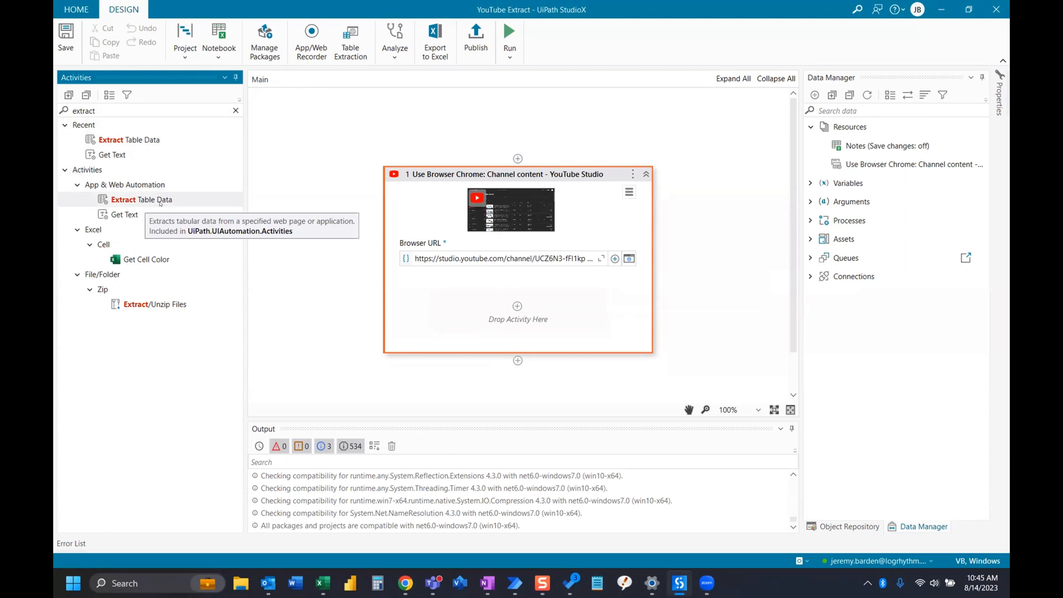
{"action": "left_click_drag", "start_coordinate": [160, 201], "coordinate": [523, 306]}
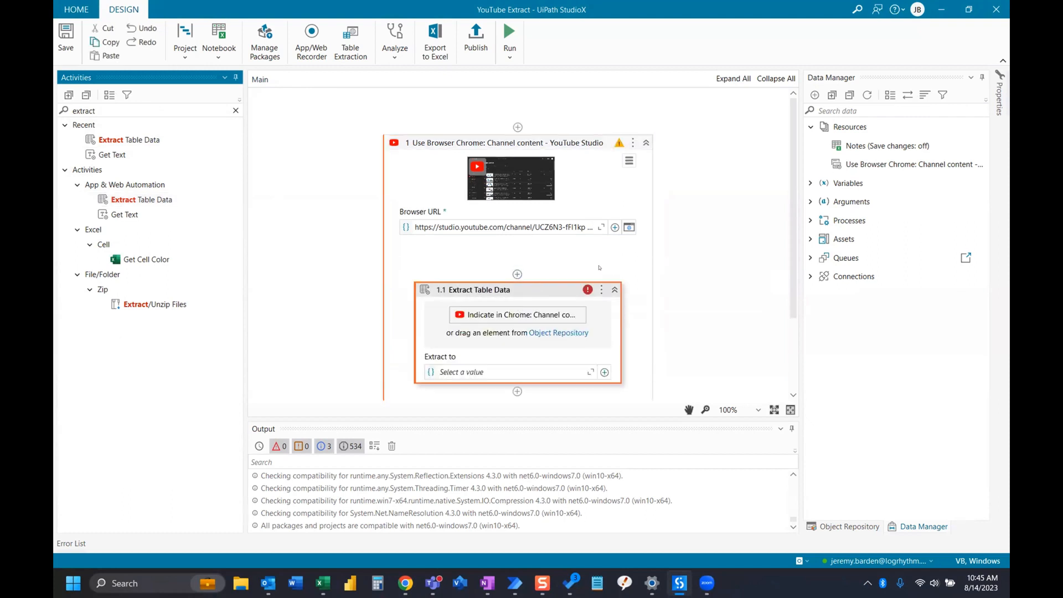
{"action": "scroll", "coordinate": [597, 267], "scroll_direction": "down", "scroll_amount": 1}
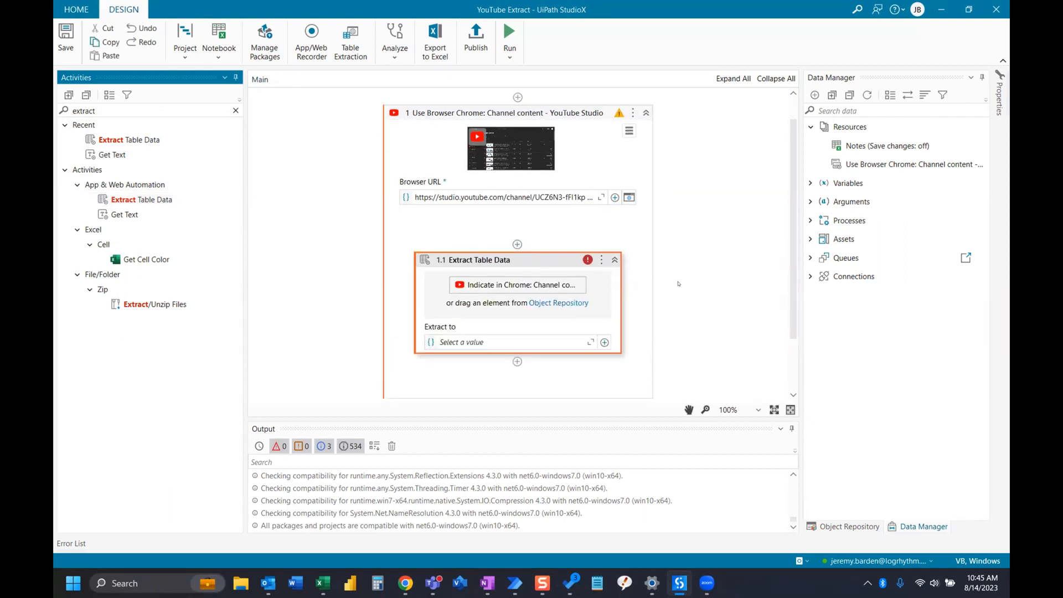
{"action": "scroll", "coordinate": [678, 283], "scroll_direction": "down", "scroll_amount": 1}
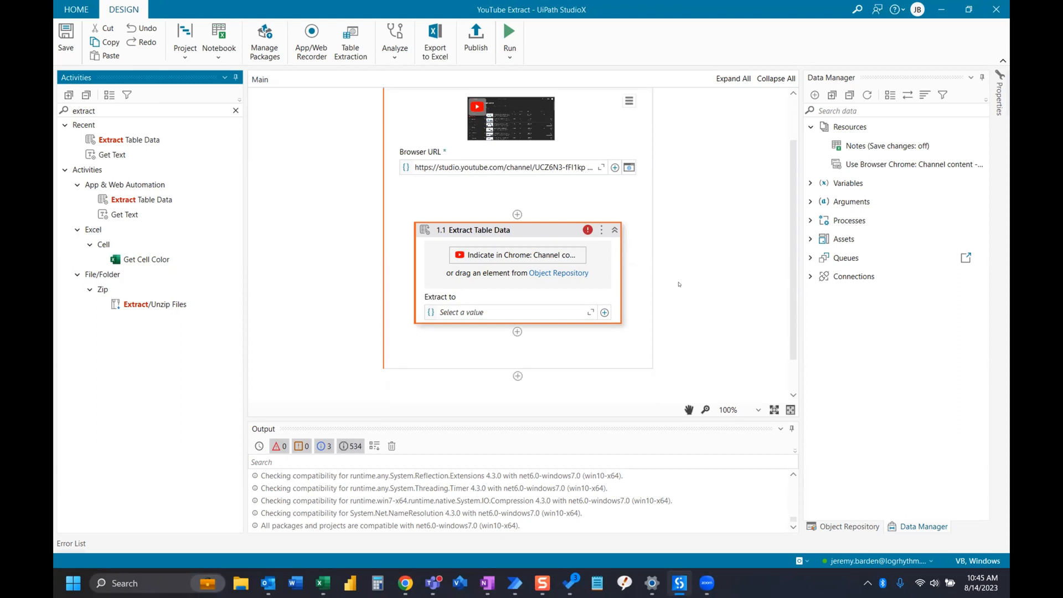
{"action": "scroll", "coordinate": [678, 284], "scroll_direction": "up", "scroll_amount": 1}
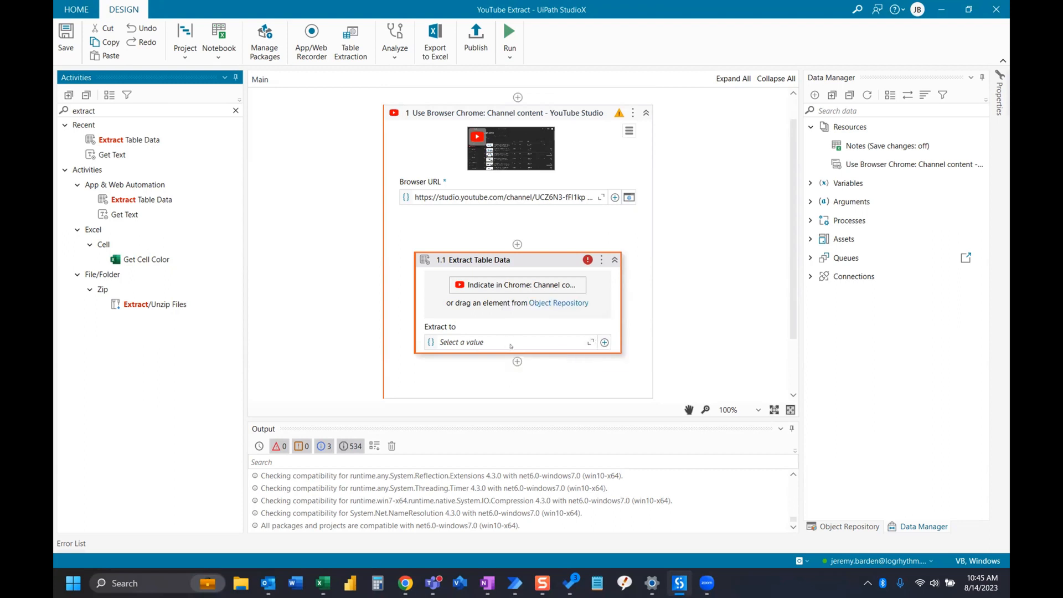
Choose to indicate the Extract to destination in the Project Notebook workbook and add a new sheet named YouTube Extract there
{"action": "left_click", "coordinate": [604, 342]}
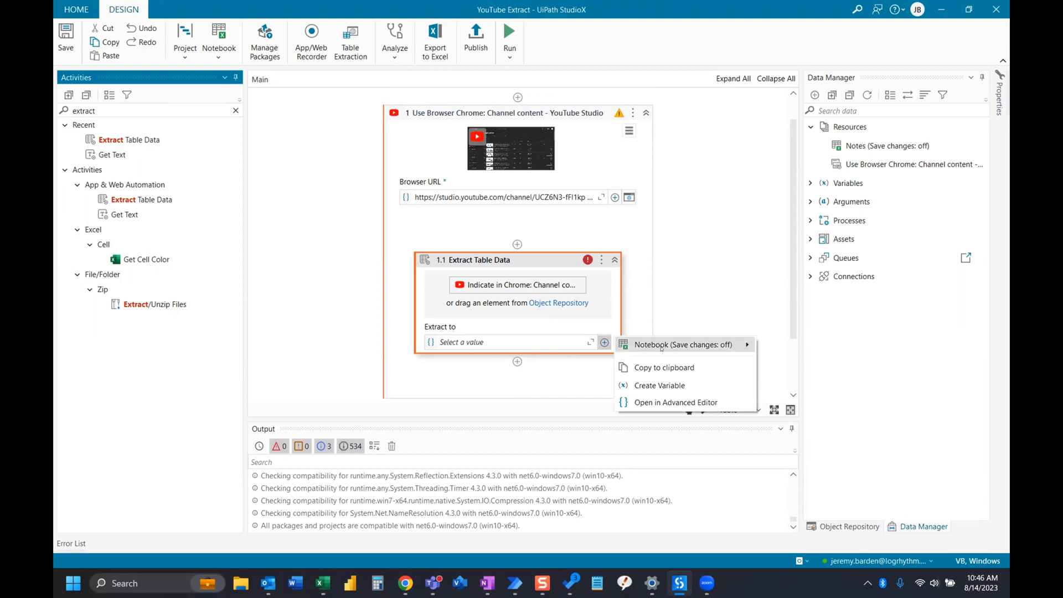
{"action": "mouse_move", "coordinate": [667, 345]}
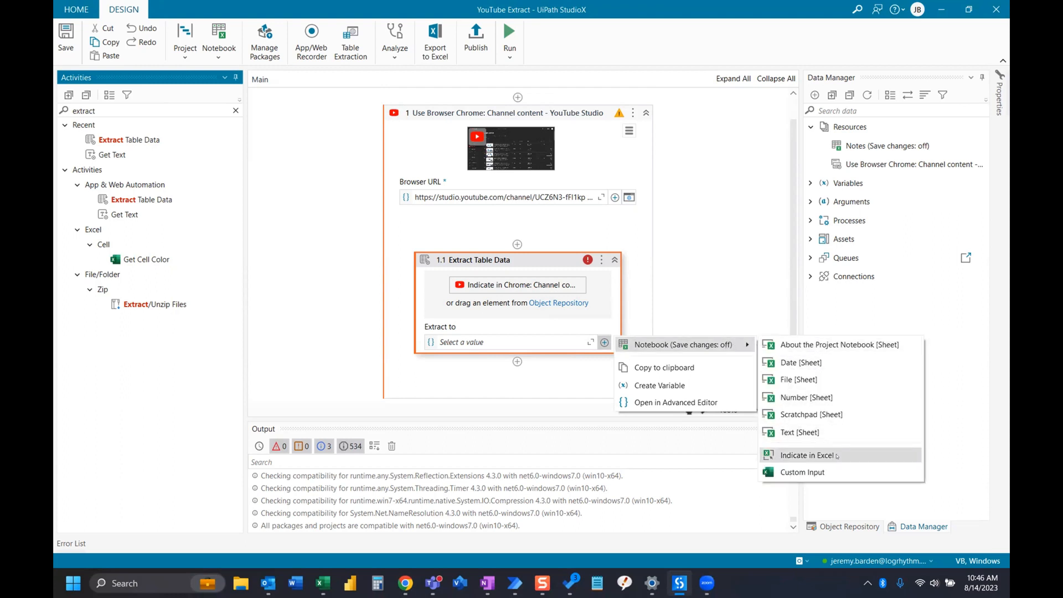
{"action": "left_click", "coordinate": [808, 455]}
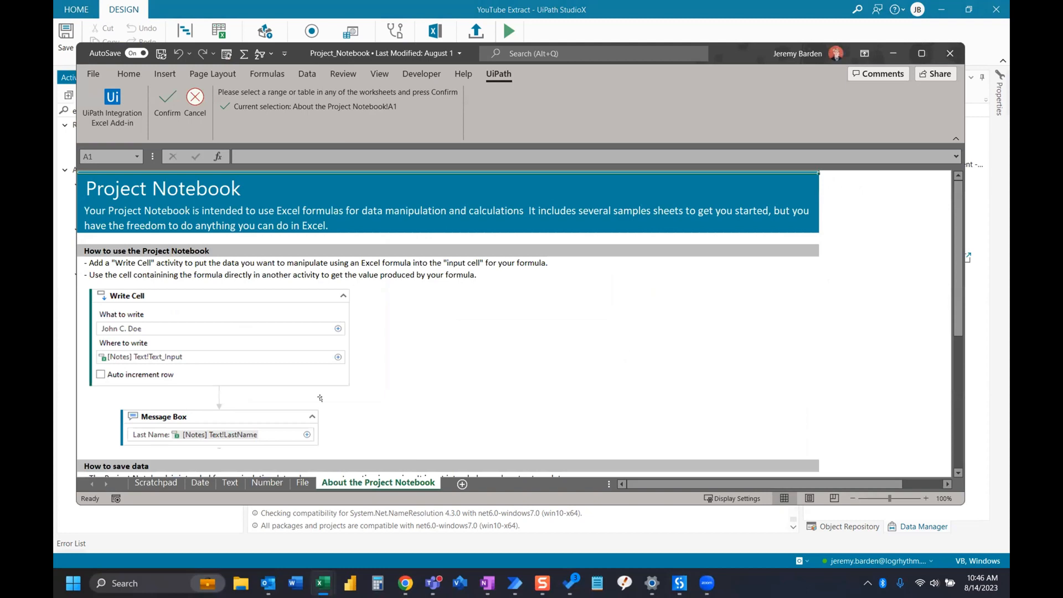
{"action": "left_click", "coordinate": [921, 53]}
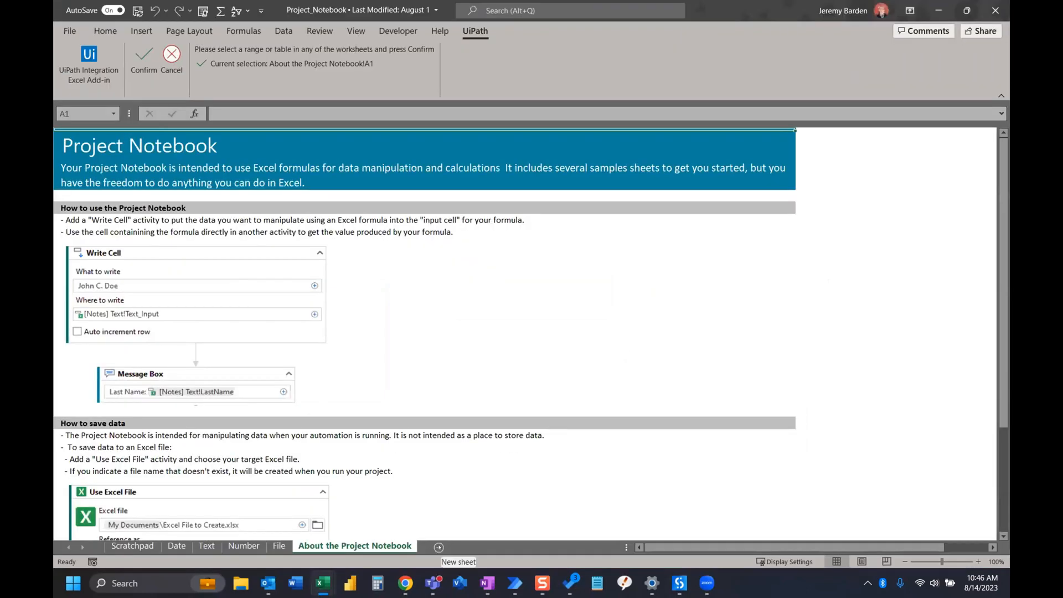
{"action": "left_click", "coordinate": [438, 547]}
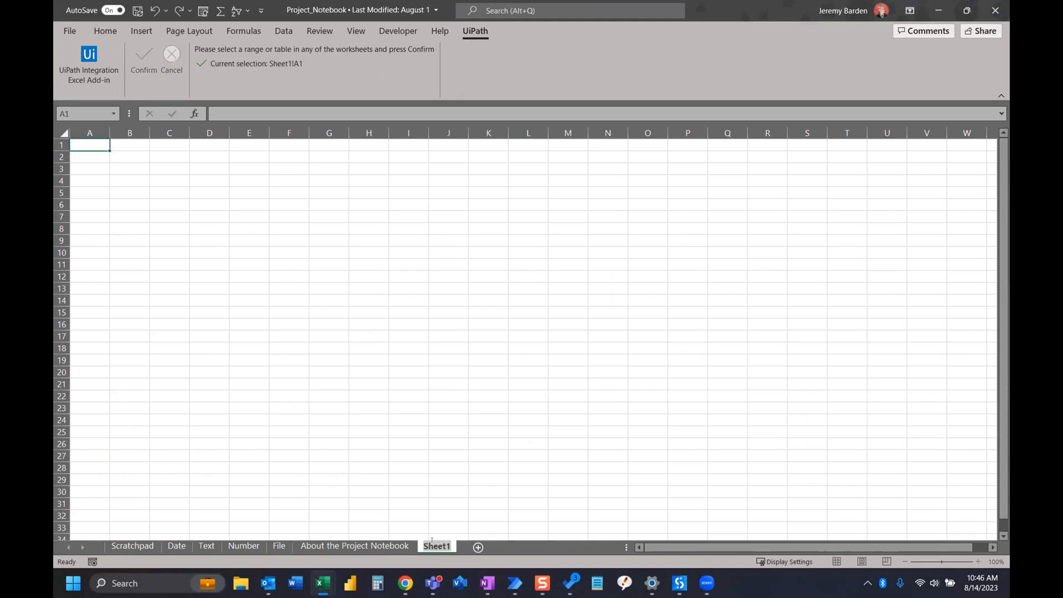
{"action": "type", "text": "YouTube Extract"}
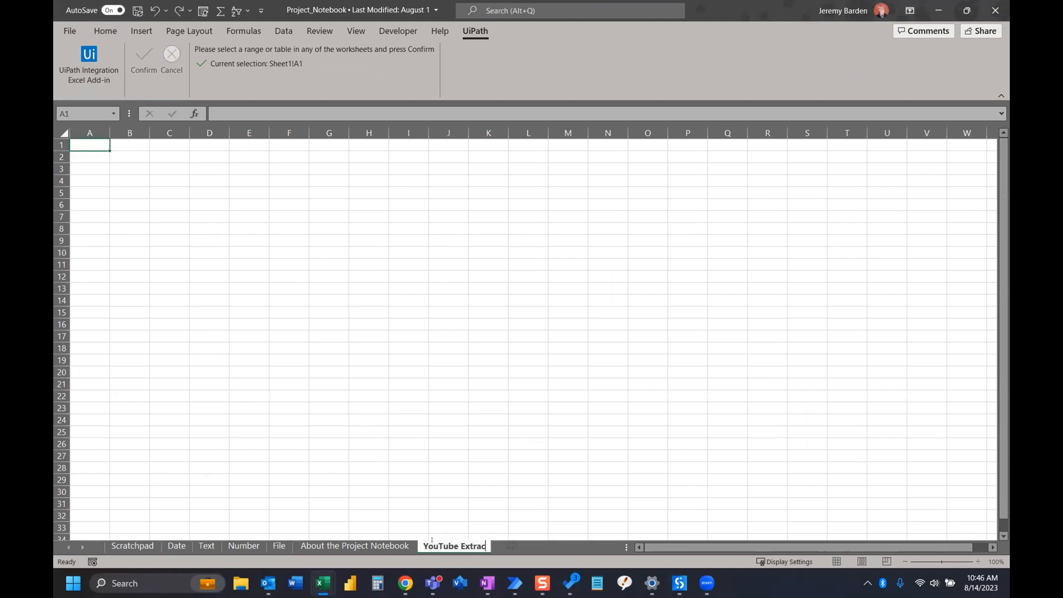
{"action": "key", "text": "Return"}
Confirm cell A1 of the YouTube Extract sheet as the extraction destination and acknowledge the Project Notebook notice
{"action": "mouse_move", "coordinate": [434, 582]}
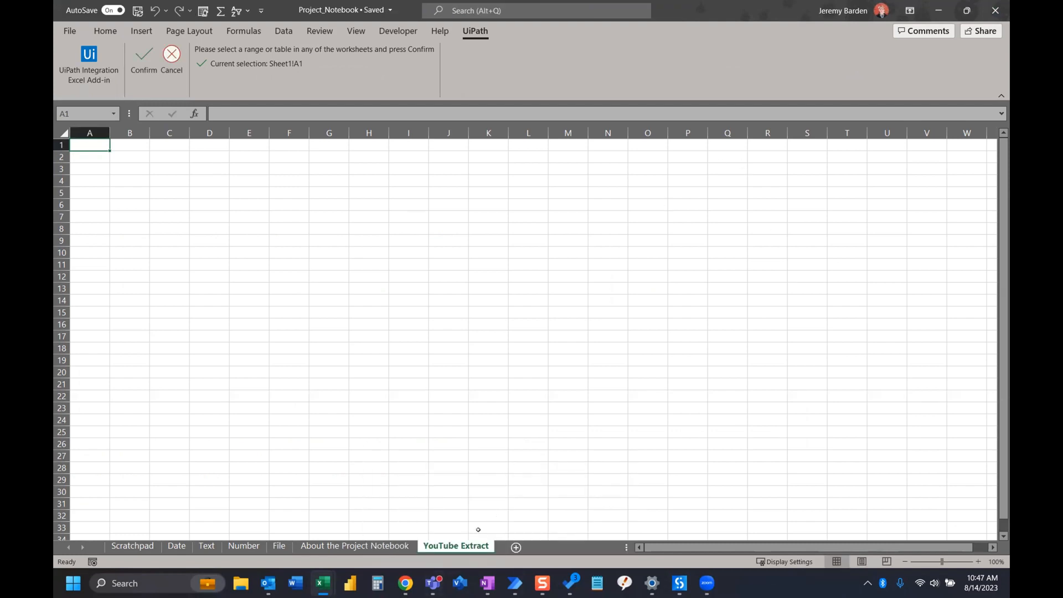
{"action": "left_click", "coordinate": [148, 68]}
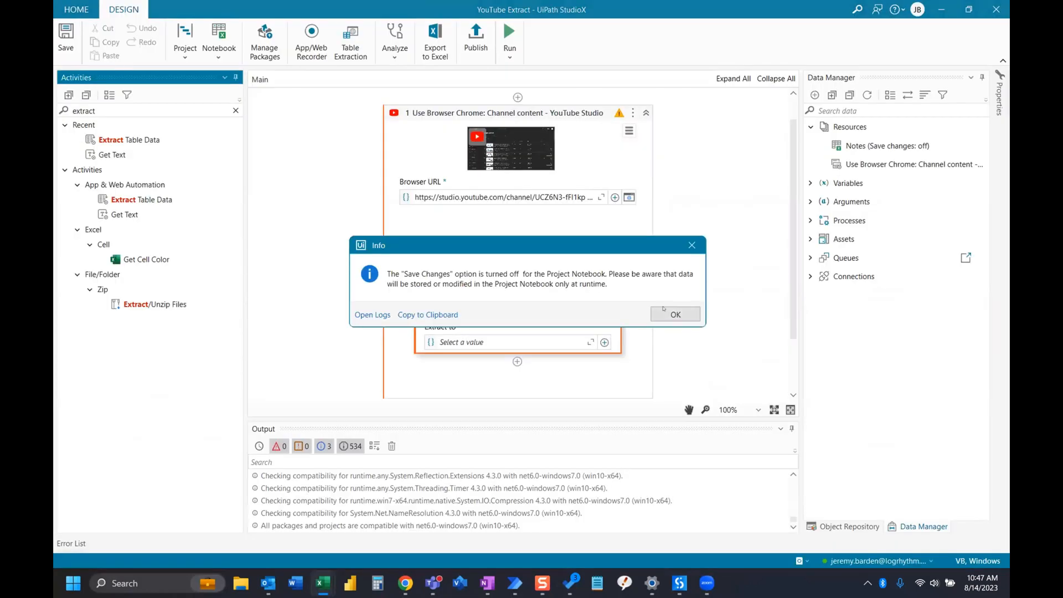
{"action": "left_click", "coordinate": [674, 315]}
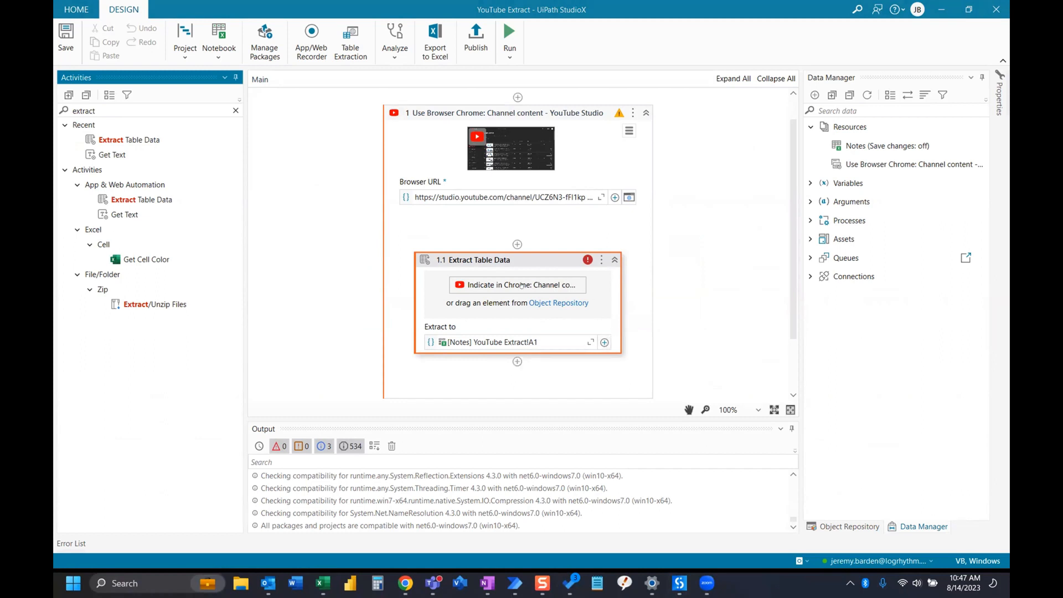
Start table extraction on the YouTube Studio page and add a confirmed column that extracts the text of the video titles
{"action": "left_click", "coordinate": [495, 283]}
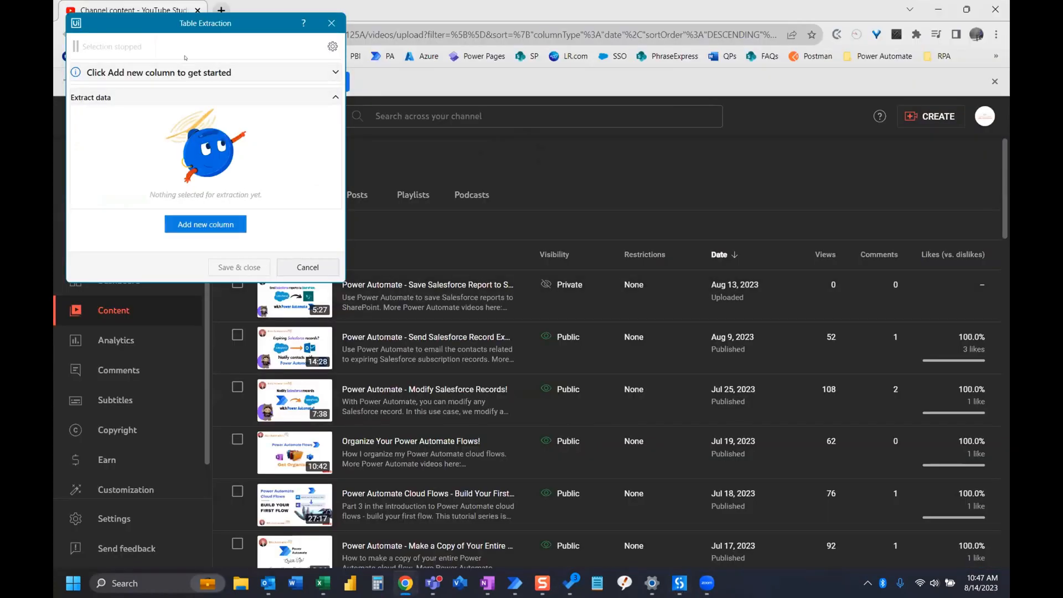
{"action": "left_click_drag", "start_coordinate": [154, 29], "coordinate": [167, 34]}
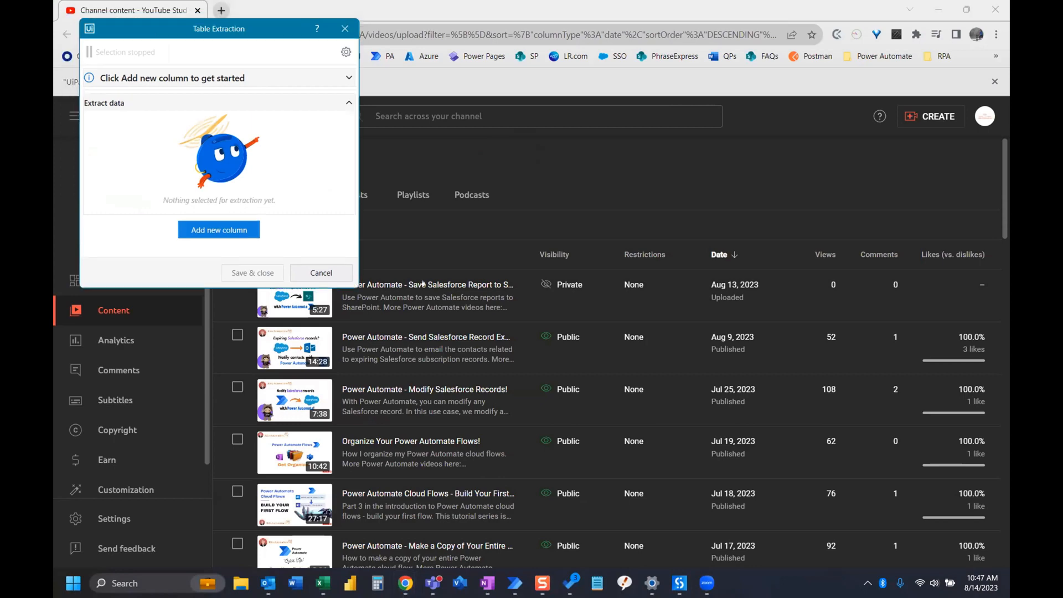
{"action": "left_click", "coordinate": [224, 231]}
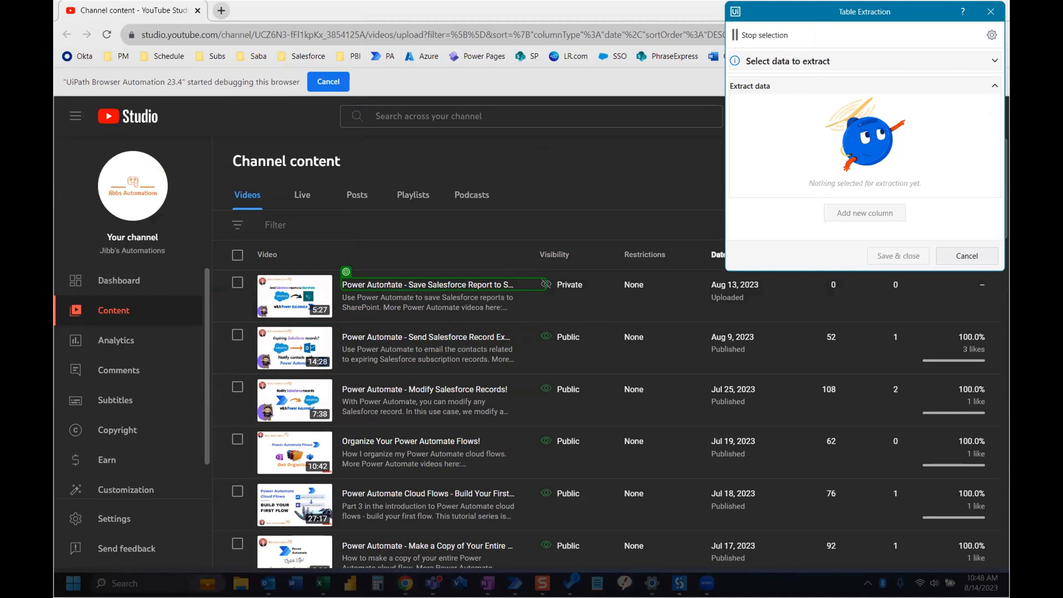
{"action": "left_click", "coordinate": [388, 284]}
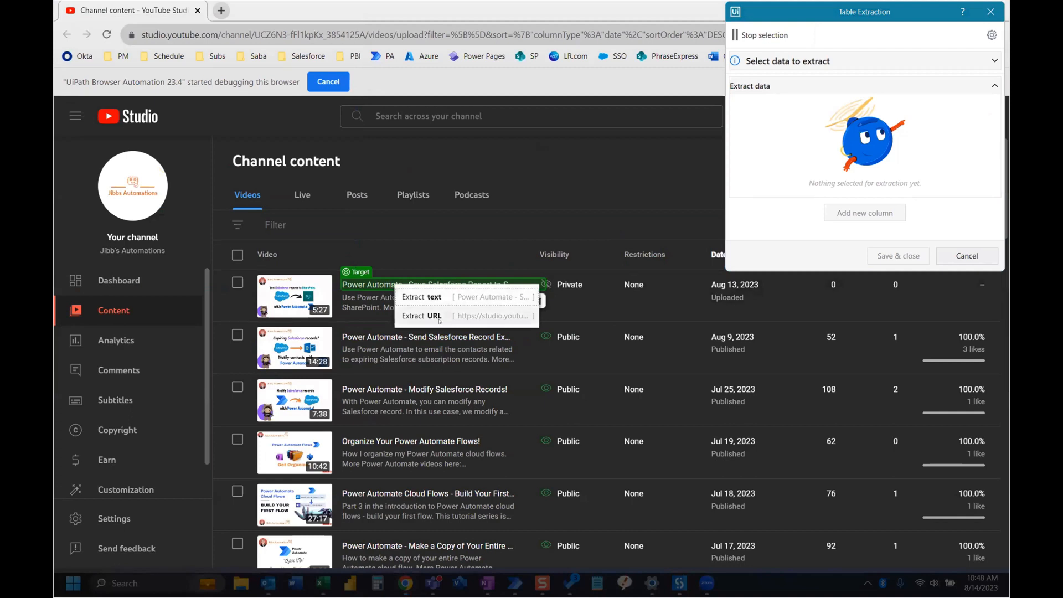
{"action": "left_click", "coordinate": [420, 297]}
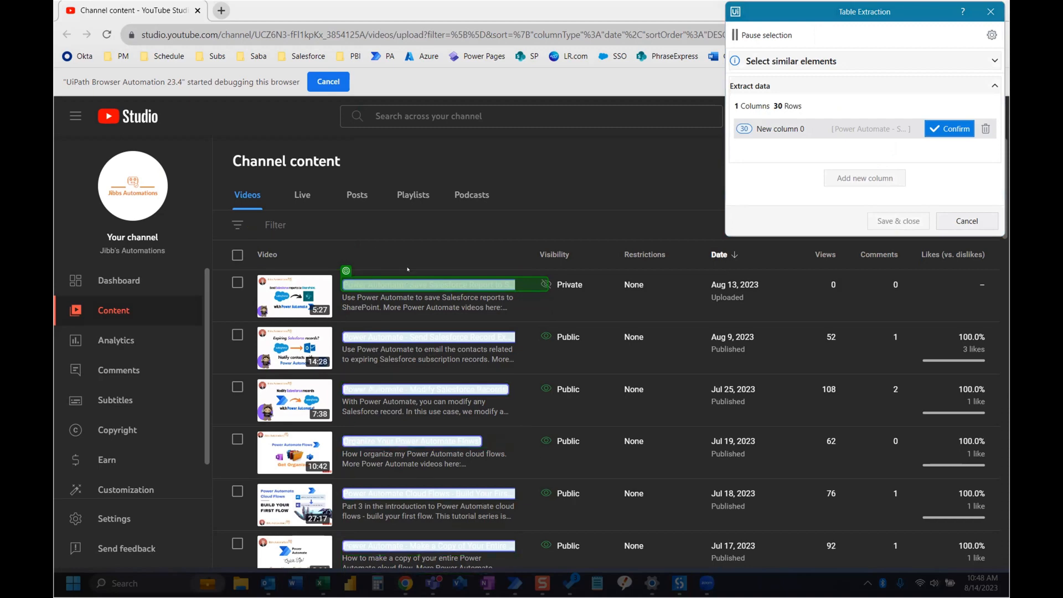
{"action": "mouse_move", "coordinate": [424, 281]}
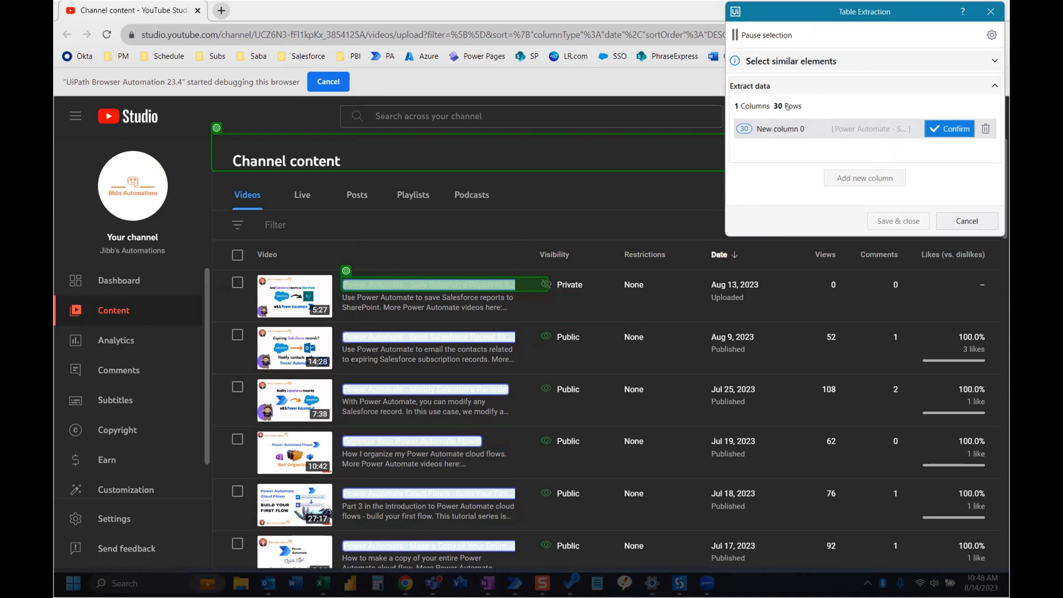
{"action": "left_click", "coordinate": [949, 128]}
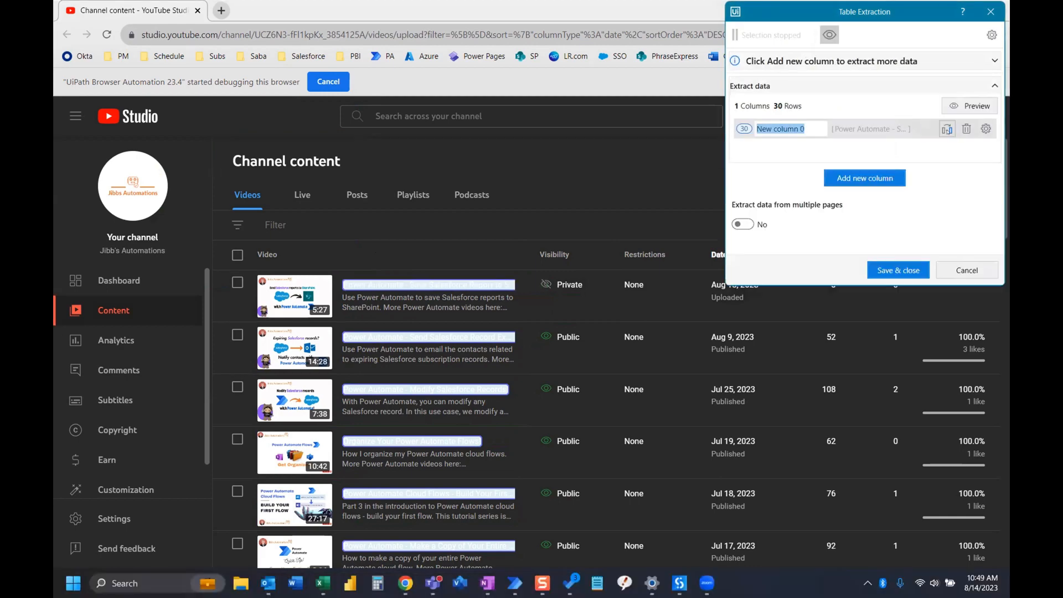
Preview the extracted titles and rename the new column as Video Title
{"action": "mouse_move", "coordinate": [816, 124]}
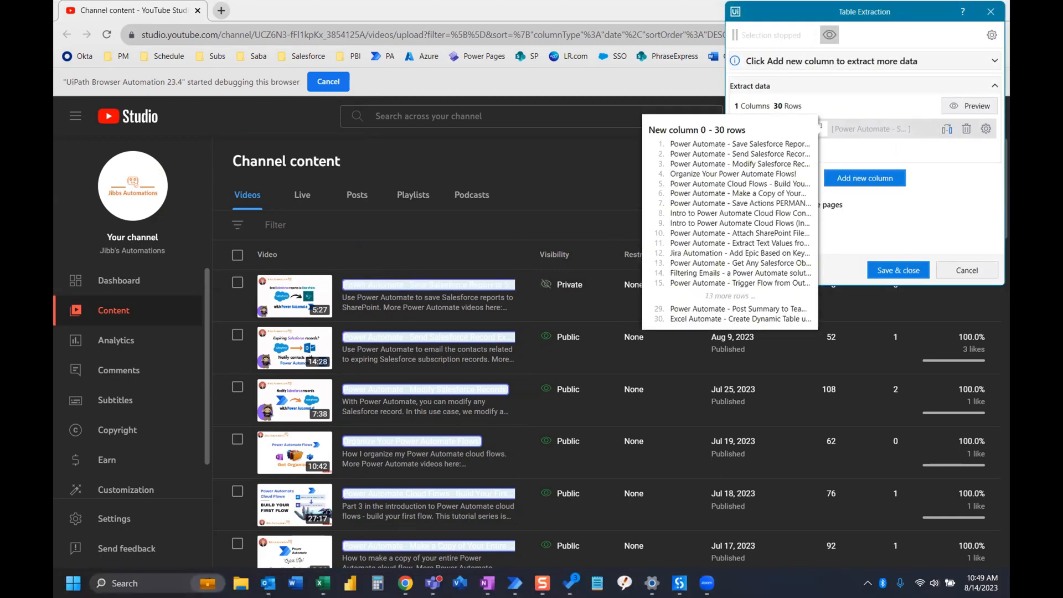
{"action": "left_click", "coordinate": [821, 126]}
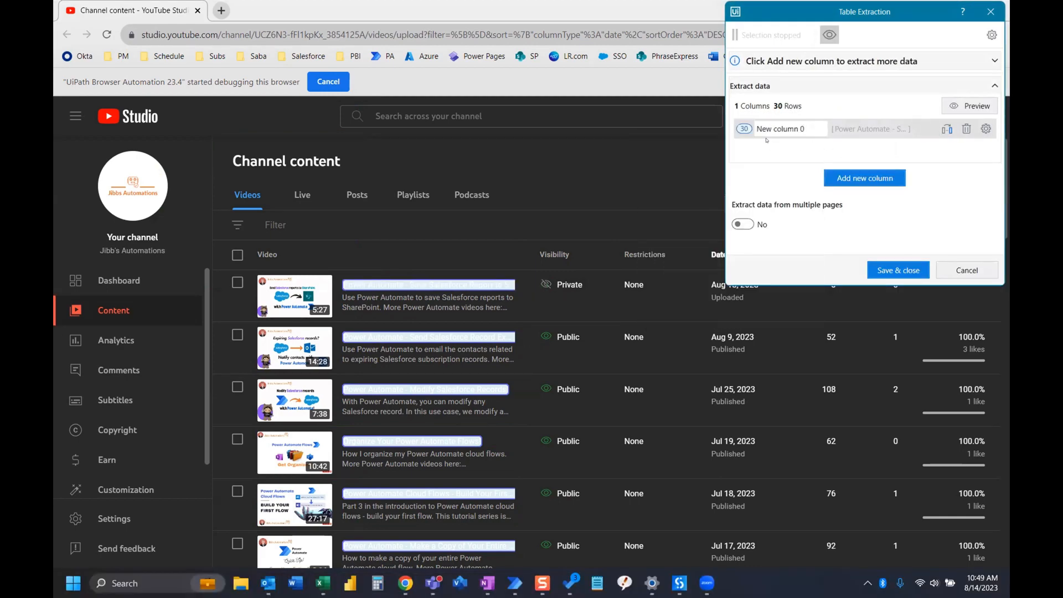
{"action": "key", "text": "ctrl+a"}
{"action": "type", "text": "Video Title"}
{"action": "key", "text": "Return"}
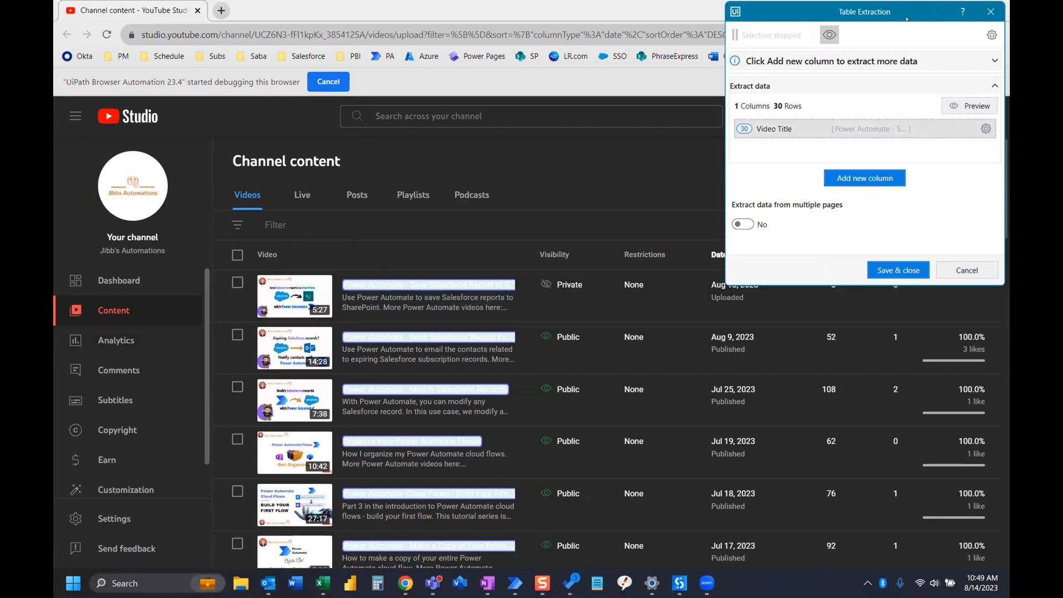
Add a second column to the table extraction that captures the video dates from the Date column and confirm it
{"action": "left_click_drag", "start_coordinate": [906, 19], "coordinate": [250, 22]}
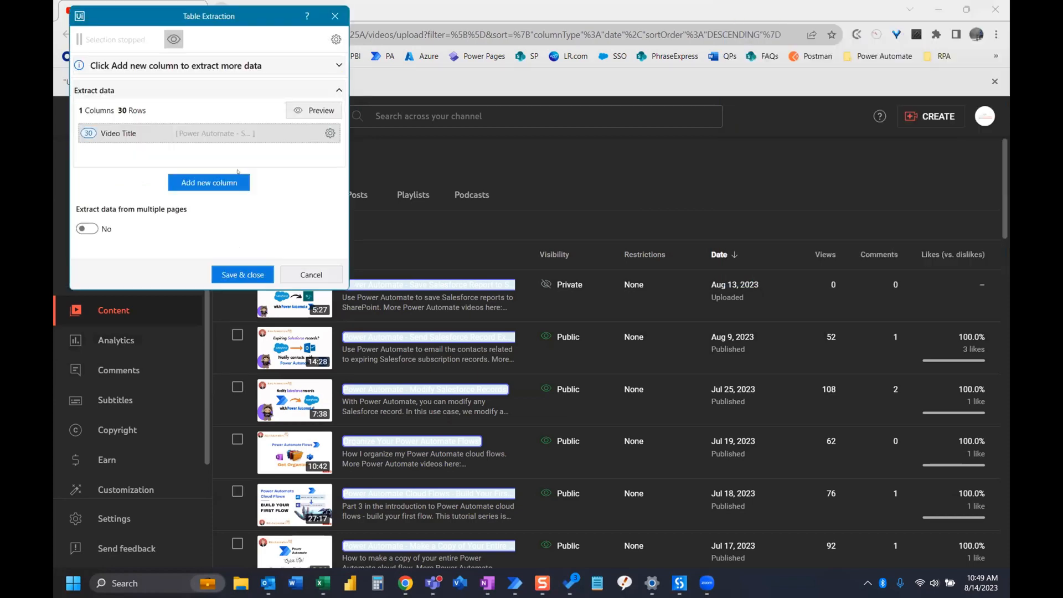
{"action": "left_click", "coordinate": [209, 184]}
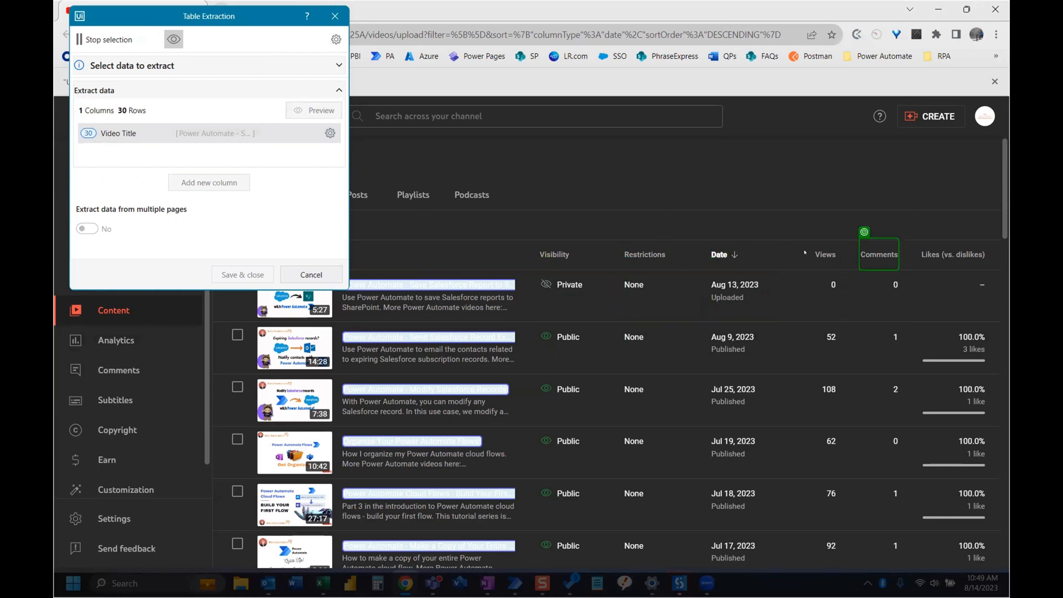
{"action": "left_click", "coordinate": [756, 289]}
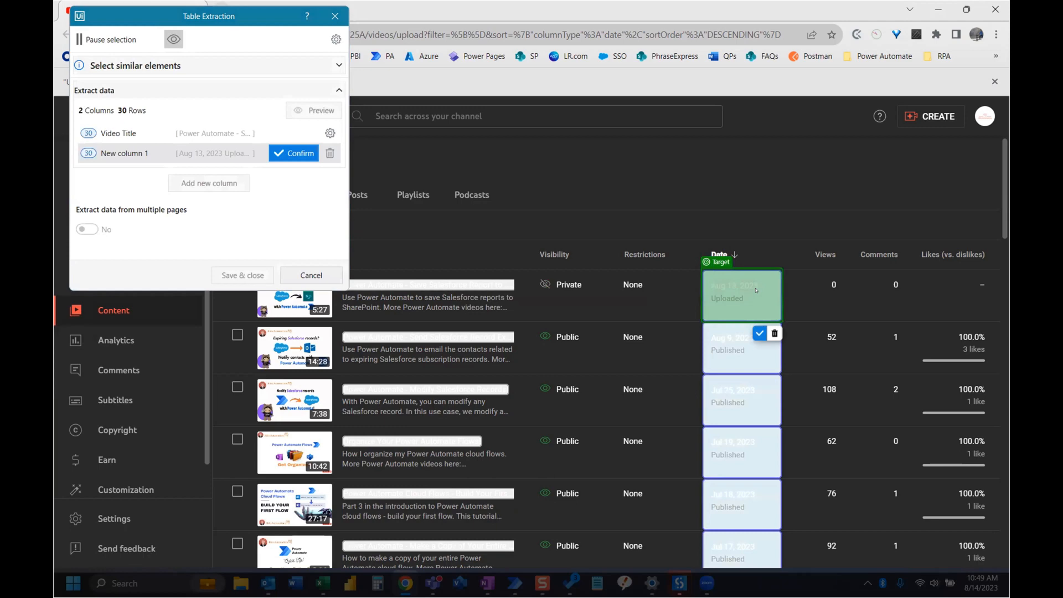
{"action": "left_click", "coordinate": [288, 153]}
Rename the new date column as Date Uploaded
{"action": "left_click", "coordinate": [153, 149]}
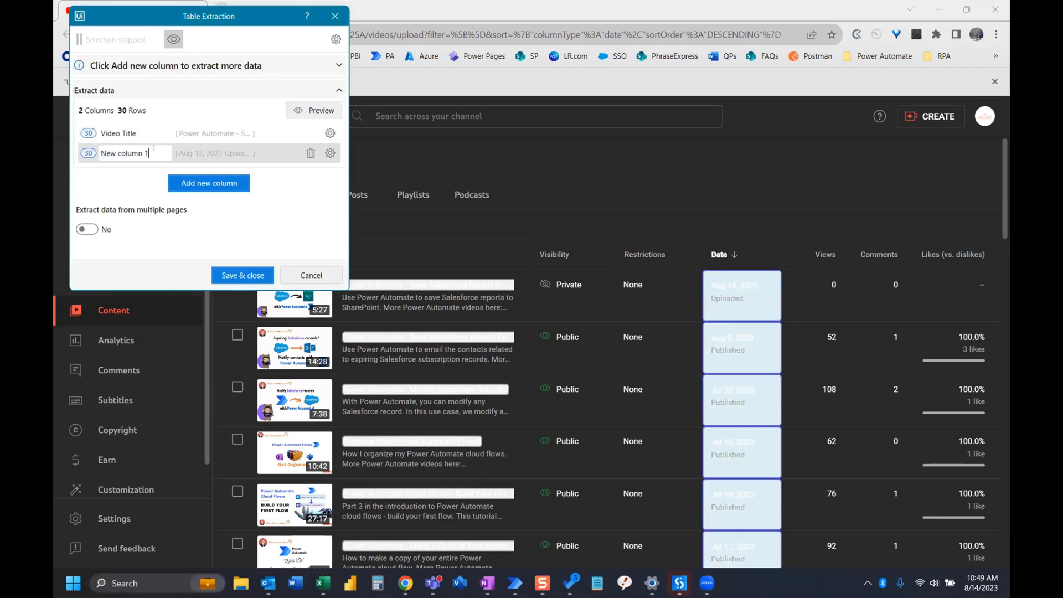
{"action": "left_click_drag", "start_coordinate": [148, 153], "coordinate": [97, 149]}
{"action": "type", "text": "Date Uploaded"}
{"action": "key", "text": "Return"}
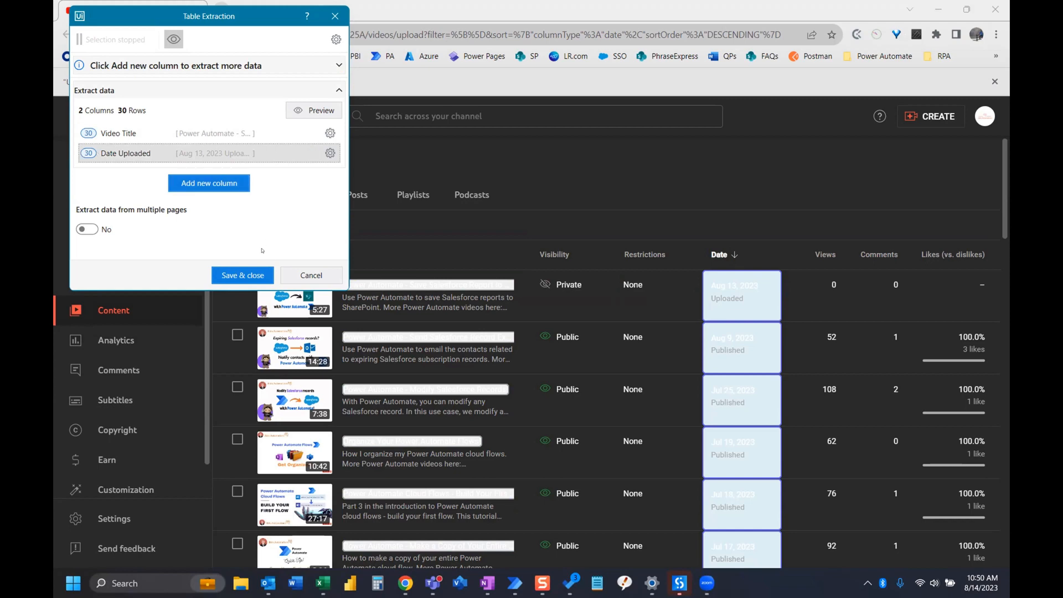
Save the table extraction and run the YouTube Extract project, agreeing to force close the open Excel instances
{"action": "left_click", "coordinate": [243, 275]}
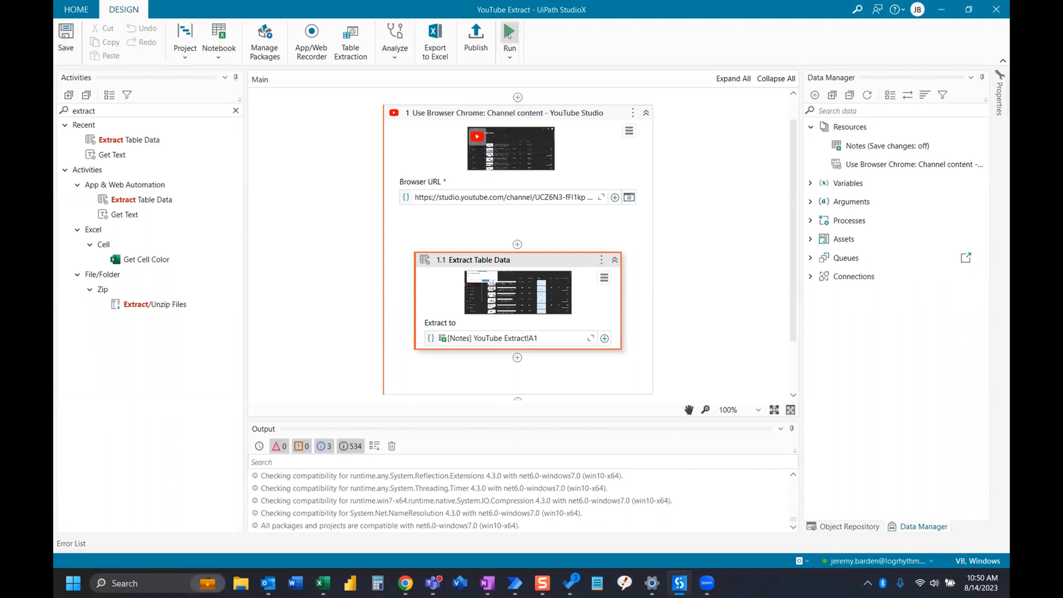
{"action": "left_click", "coordinate": [509, 35]}
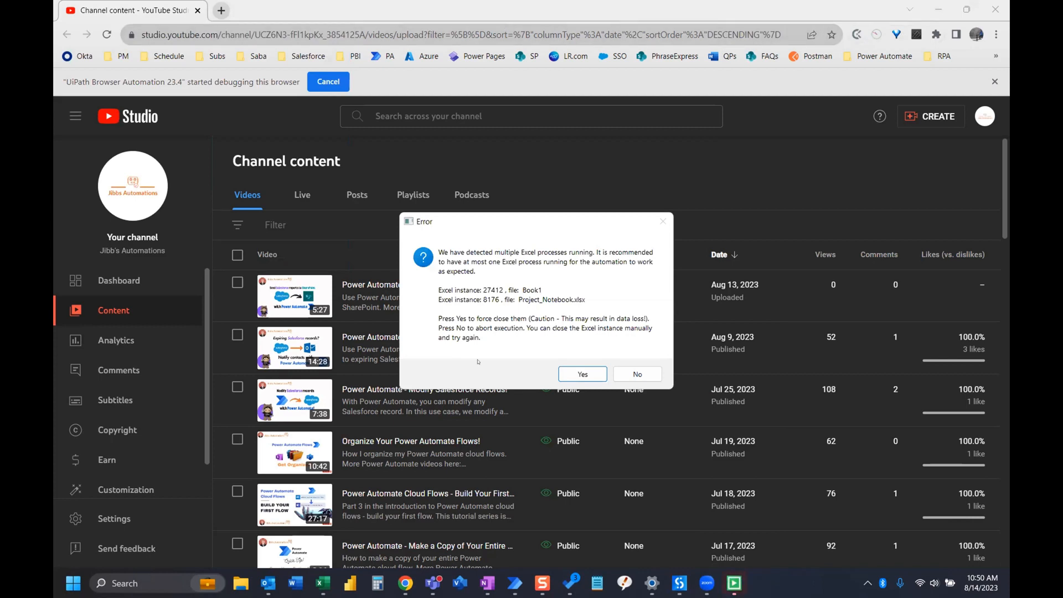
{"action": "left_click", "coordinate": [582, 374]}
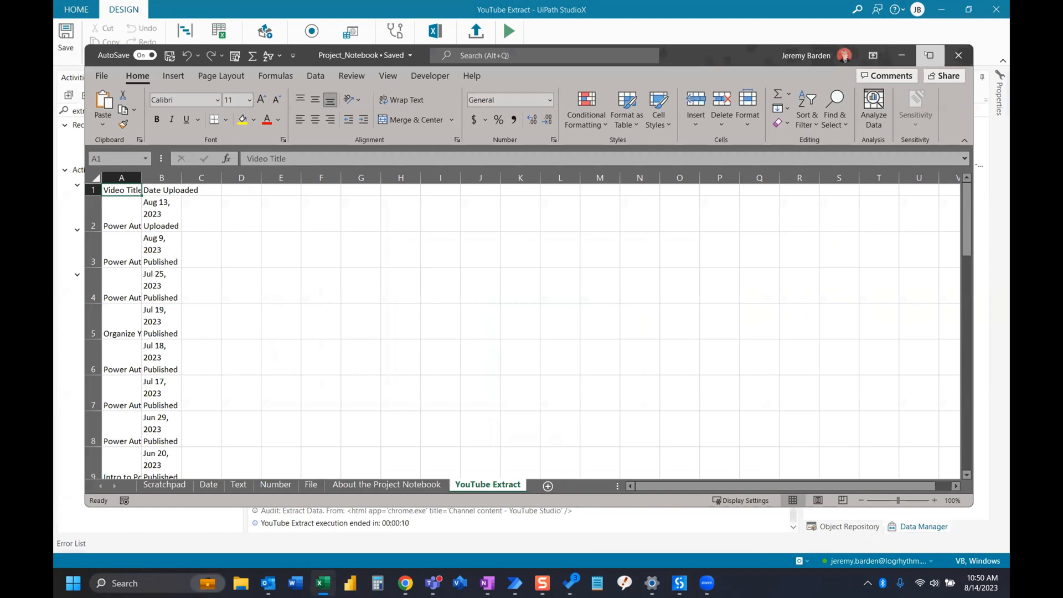
Maximize the Project_Notebook workbook and autofit columns A and B of the YouTube Extract sheet to their contents
{"action": "left_click", "coordinate": [930, 55]}
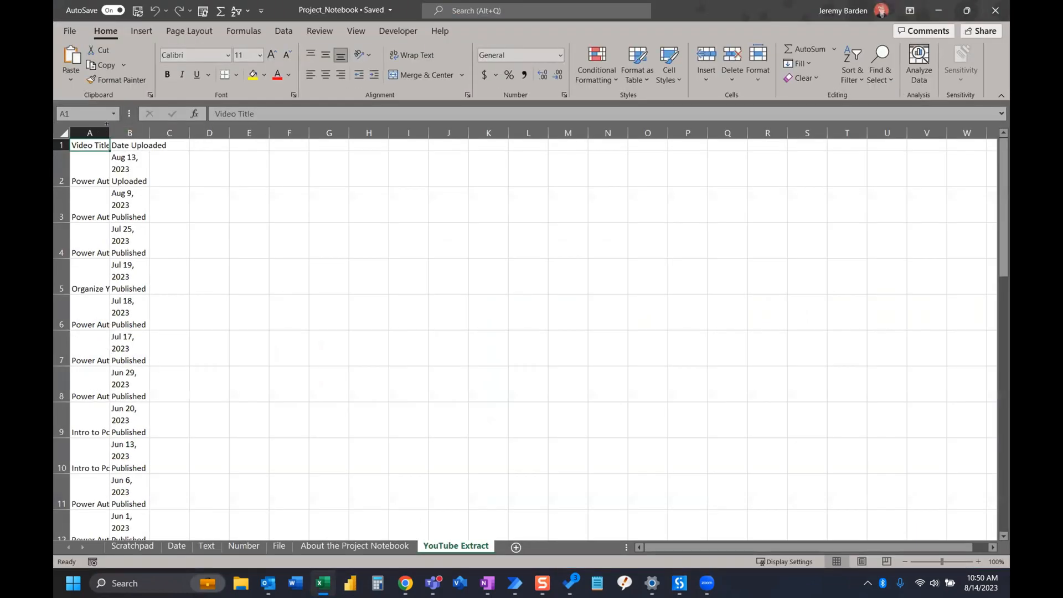
{"action": "double_click", "coordinate": [110, 133]}
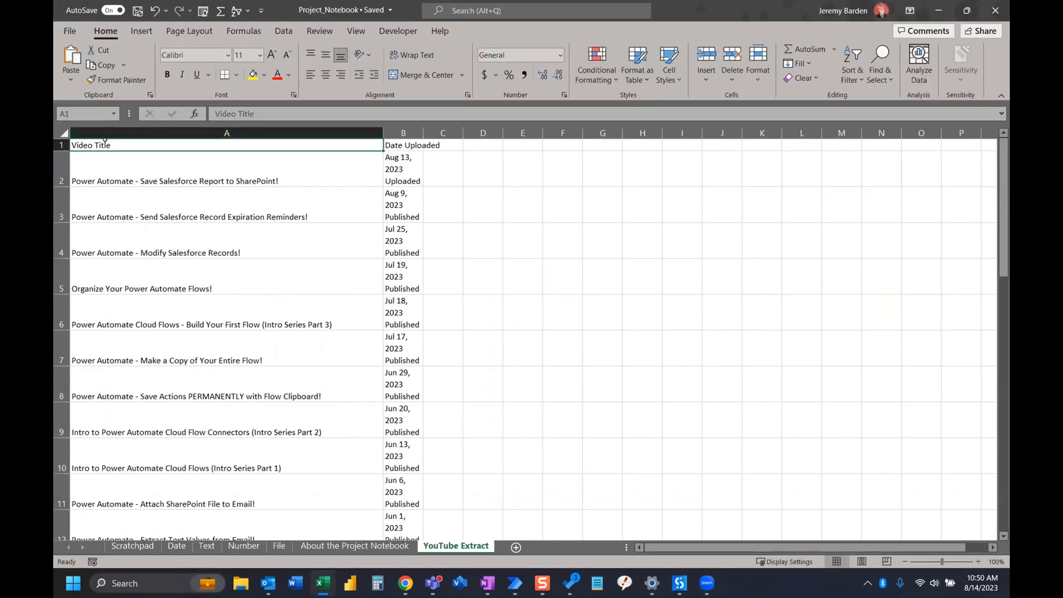
{"action": "double_click", "coordinate": [423, 133]}
{"action": "left_click", "coordinate": [412, 145]}
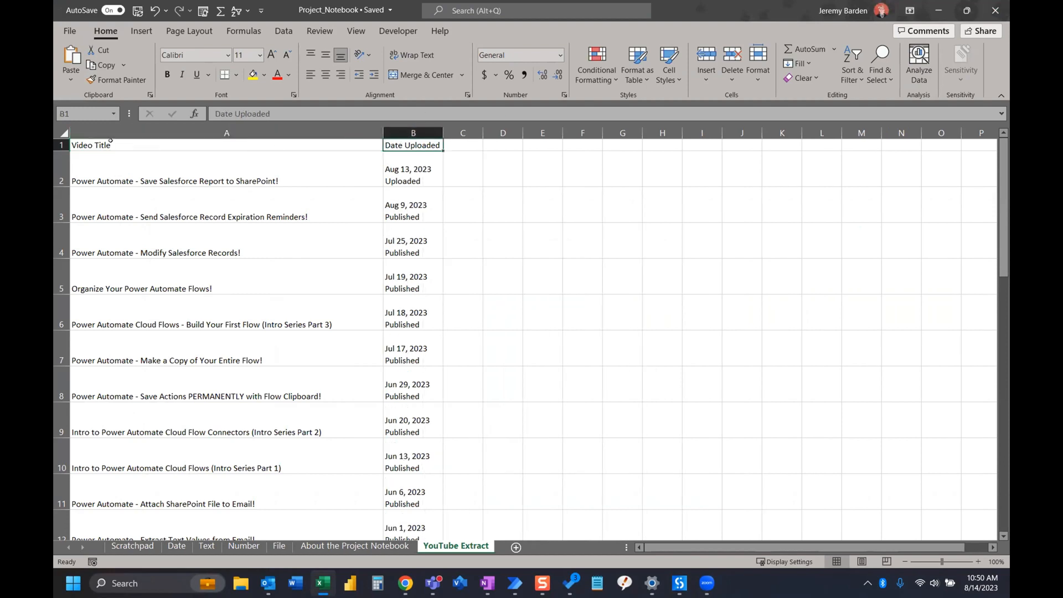
Inspect the first extracted video title in A2 and the date and status text in B2 without changing them
{"action": "left_click", "coordinate": [226, 181]}
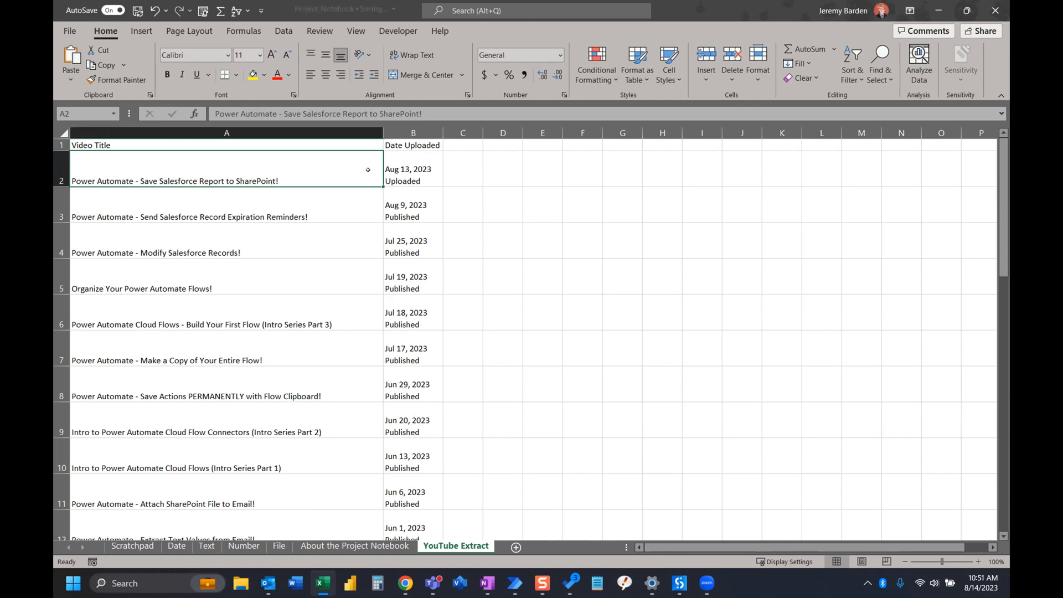
{"action": "left_click", "coordinate": [422, 165]}
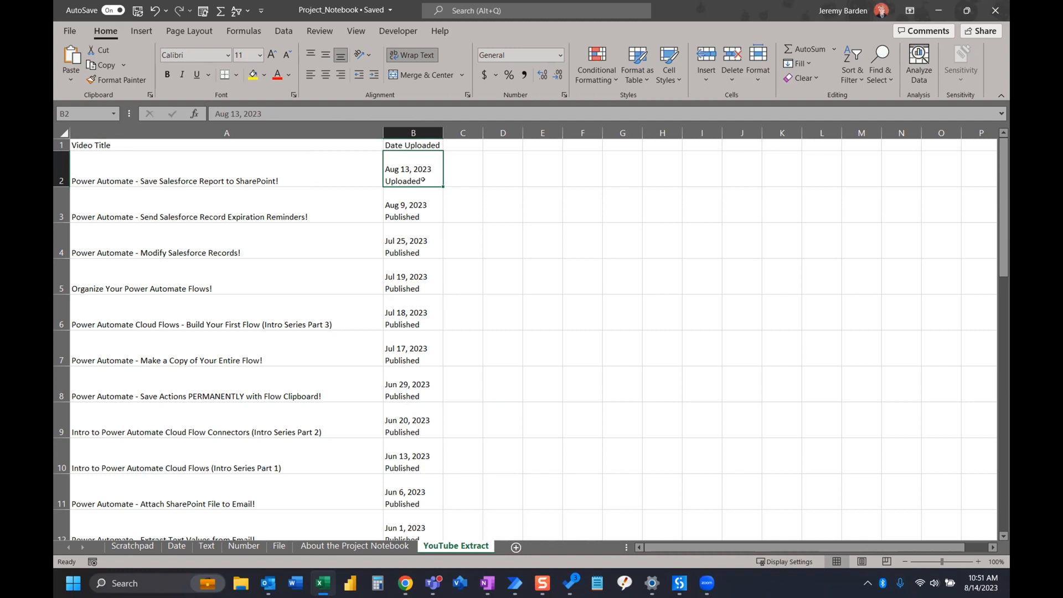
{"action": "double_click", "coordinate": [416, 178]}
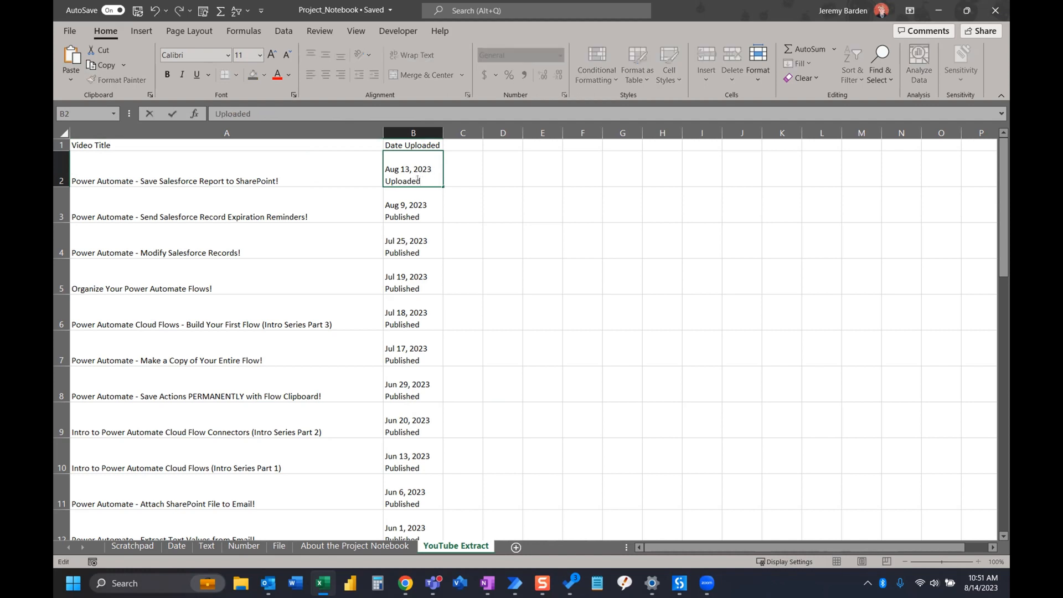
{"action": "left_click_drag", "start_coordinate": [422, 180], "coordinate": [359, 172]}
{"action": "key", "text": "Escape"}
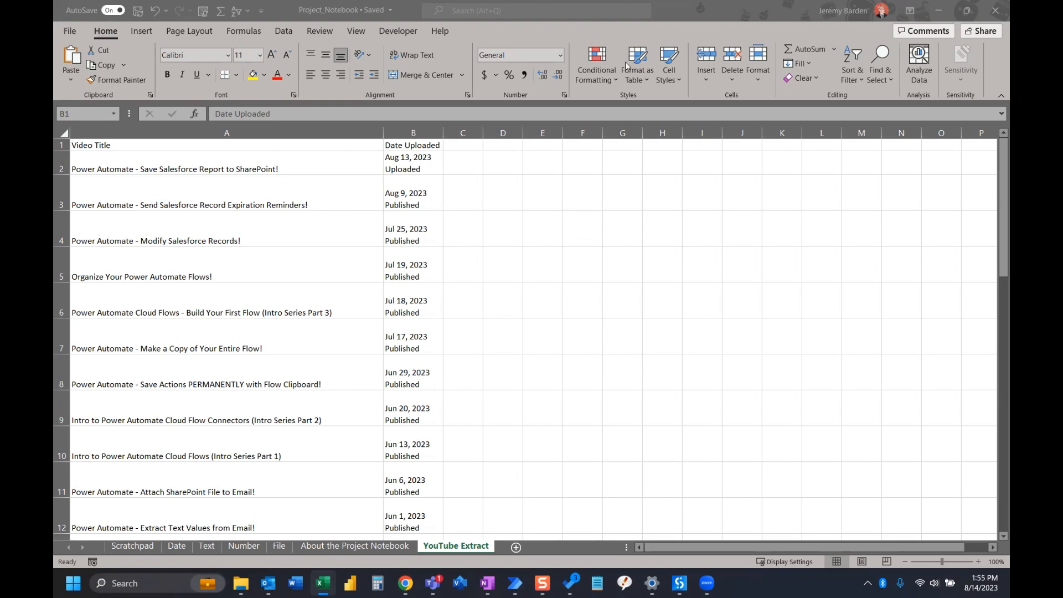
Arrange the Project_Notebook and Book1 windows side by side and widen columns A and B in Book1
{"action": "left_click", "coordinate": [965, 9]}
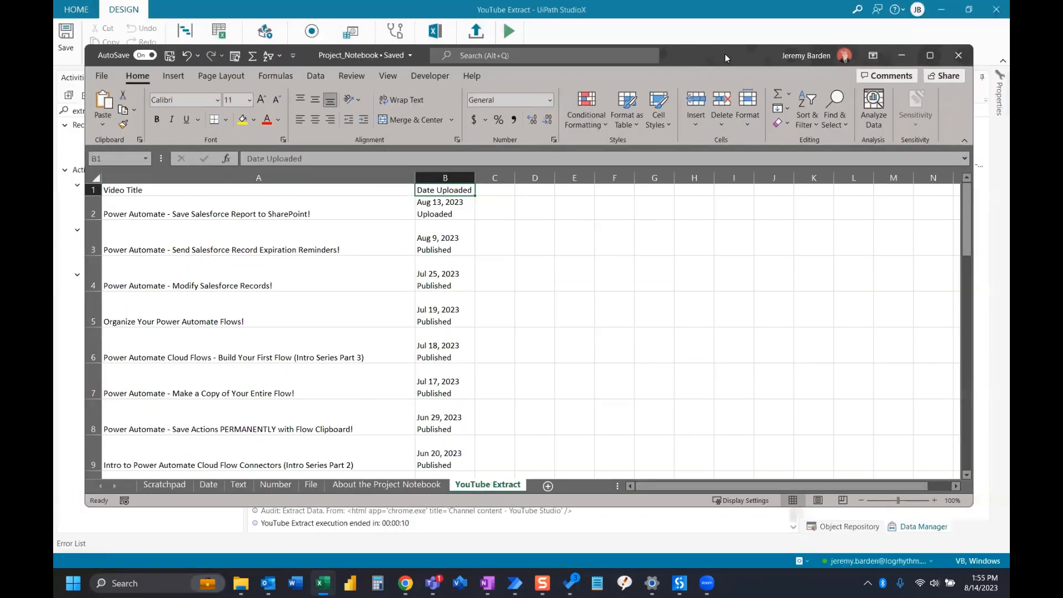
{"action": "left_click_drag", "start_coordinate": [725, 54], "coordinate": [696, 10]}
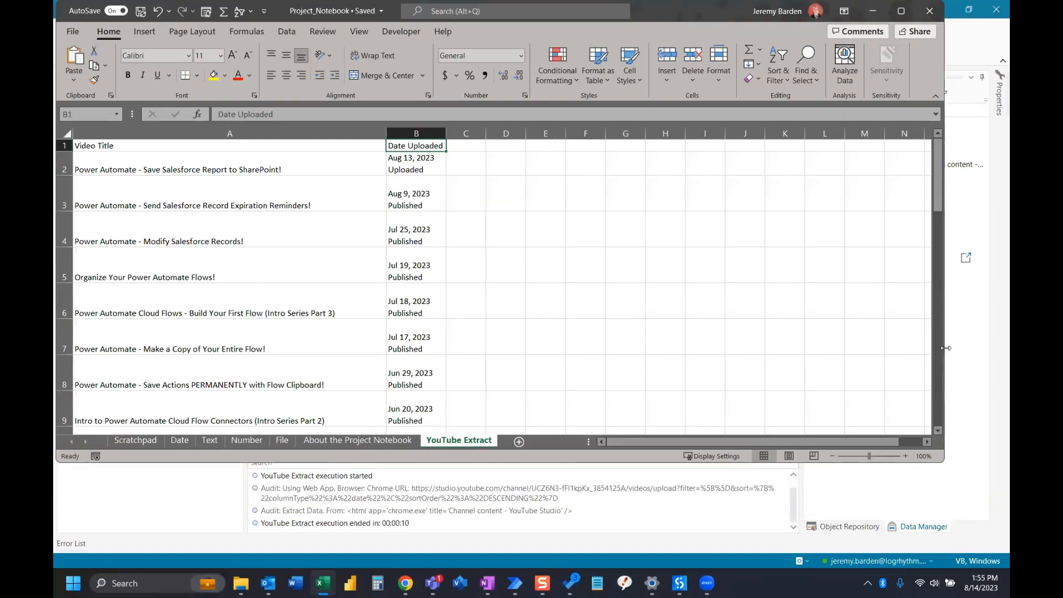
{"action": "left_click_drag", "start_coordinate": [946, 348], "coordinate": [470, 348]}
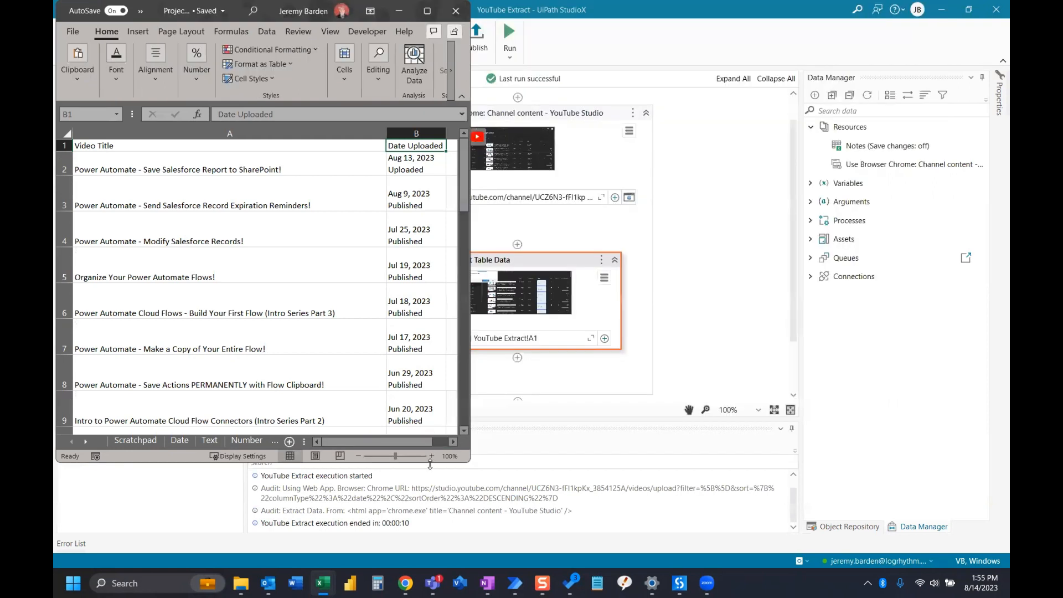
{"action": "left_click_drag", "start_coordinate": [430, 464], "coordinate": [435, 565]}
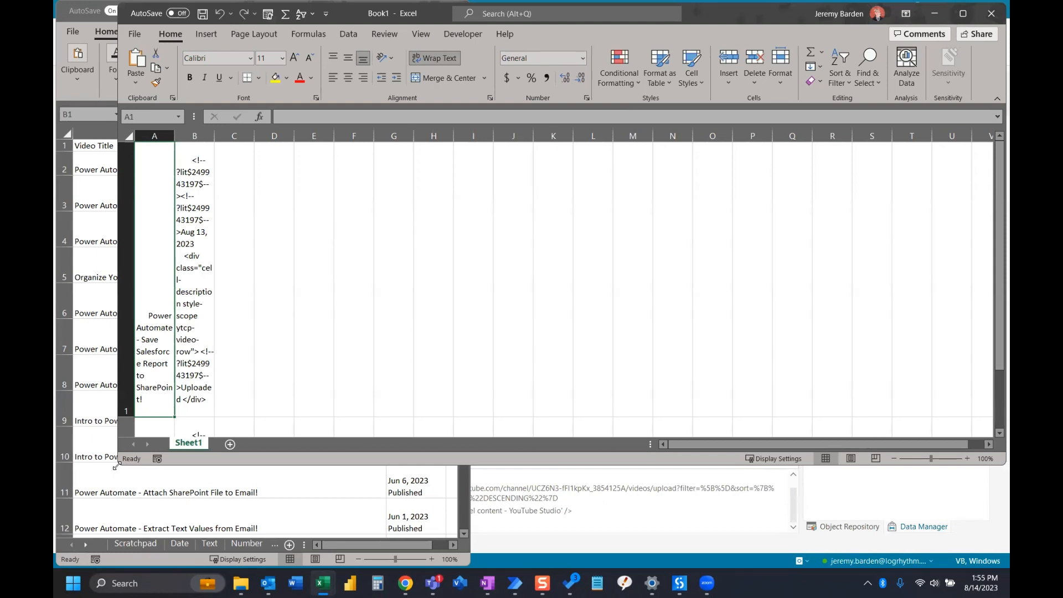
{"action": "left_click_drag", "start_coordinate": [116, 467], "coordinate": [473, 566]}
{"action": "left_click_drag", "start_coordinate": [530, 135], "coordinate": [777, 139]}
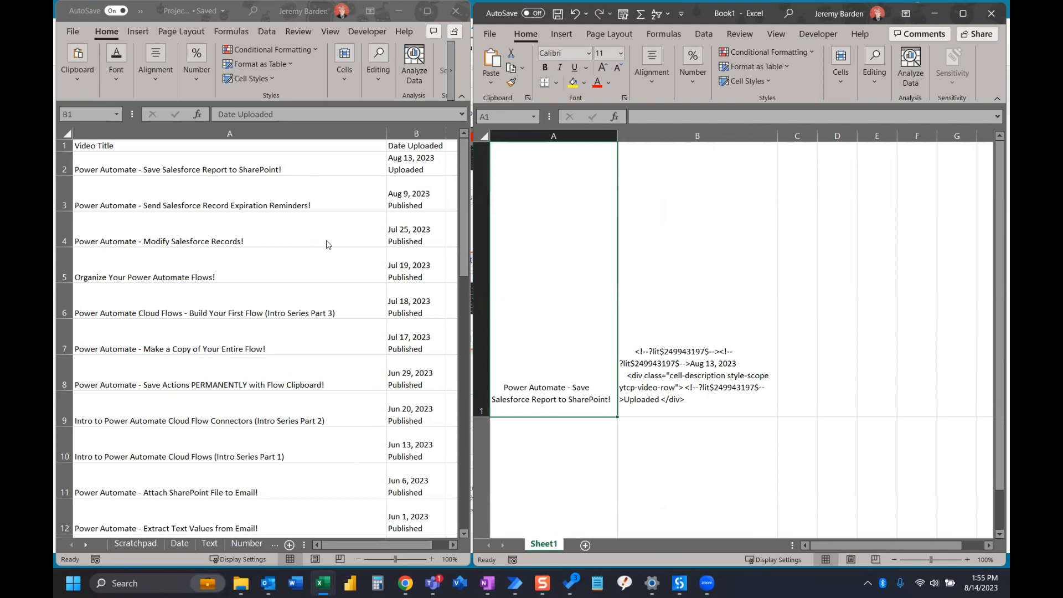
Compare the header row and first video title of the YouTube Extract sheet with the start of Book1
{"action": "left_click", "coordinate": [125, 146]}
{"action": "left_click", "coordinate": [245, 145]}
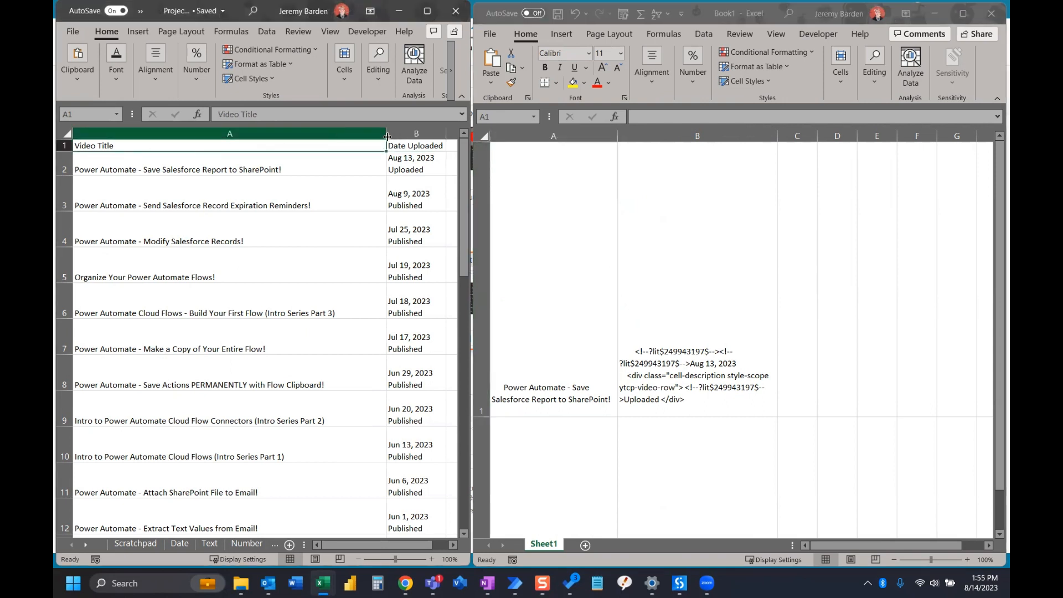
{"action": "key", "text": "Right"}
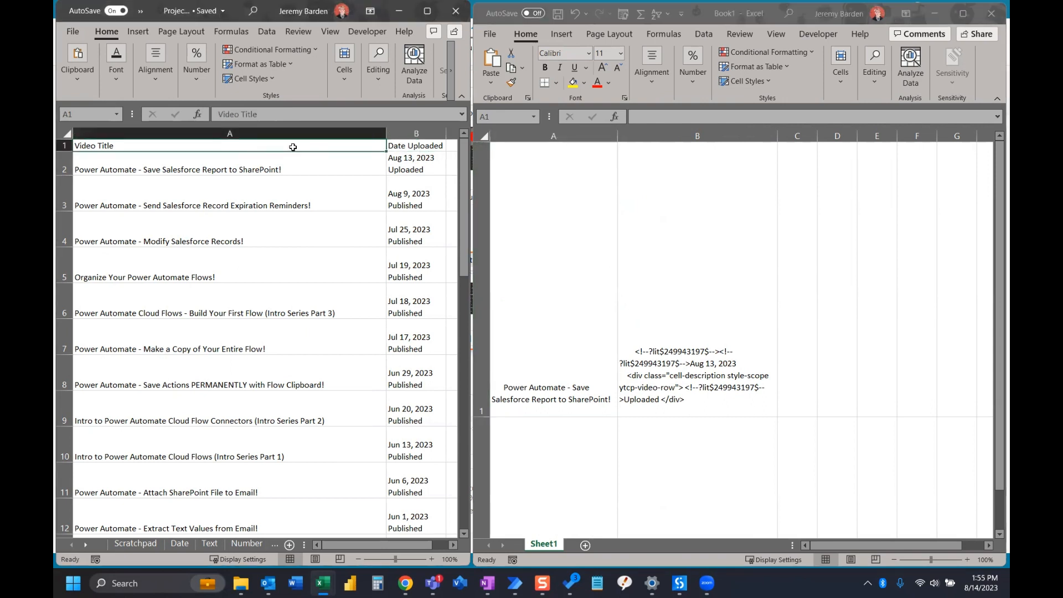
{"action": "left_click", "coordinate": [215, 146]}
{"action": "left_click", "coordinate": [540, 221]}
{"action": "left_click", "coordinate": [368, 167]}
{"action": "left_click", "coordinate": [359, 168]}
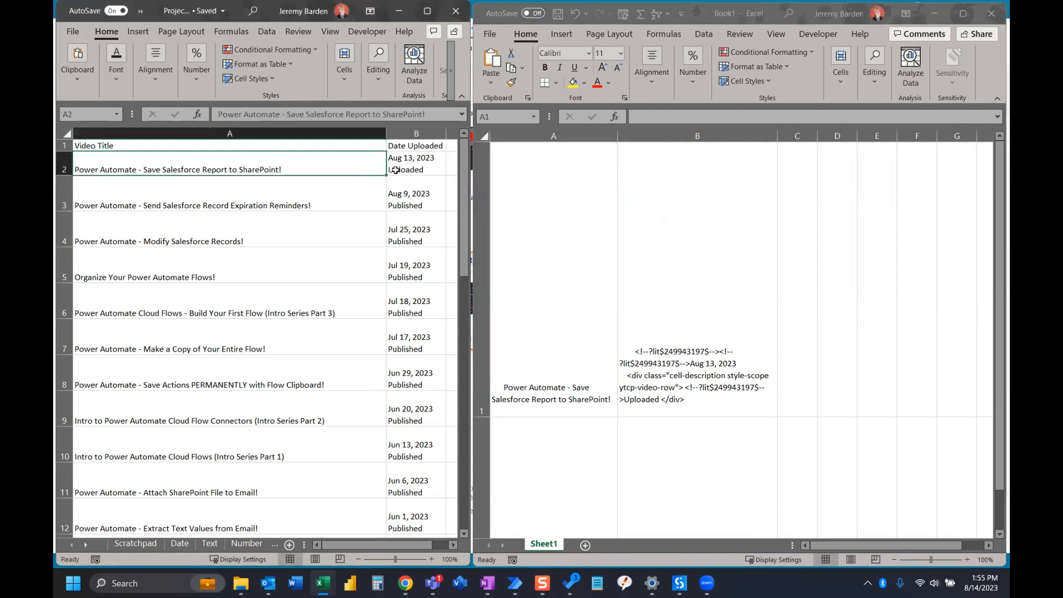
Compare the date text in cell B1 of Book1 with the matching entry in B2 of the YouTube Extract sheet
{"action": "left_click", "coordinate": [700, 288]}
{"action": "left_click", "coordinate": [701, 287]}
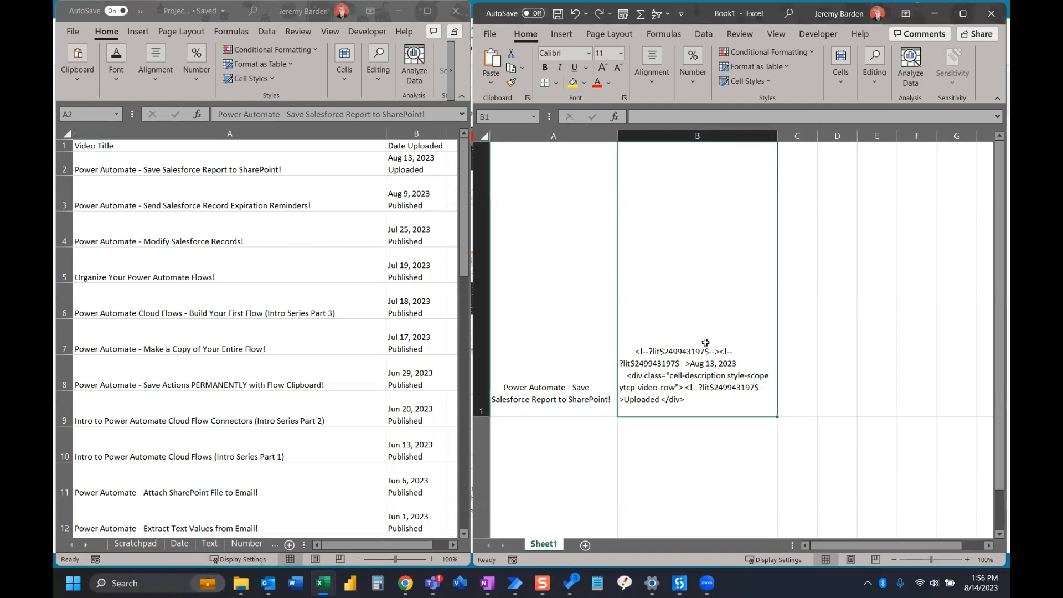
{"action": "double_click", "coordinate": [685, 398]}
{"action": "left_click_drag", "start_coordinate": [686, 398], "coordinate": [635, 352]}
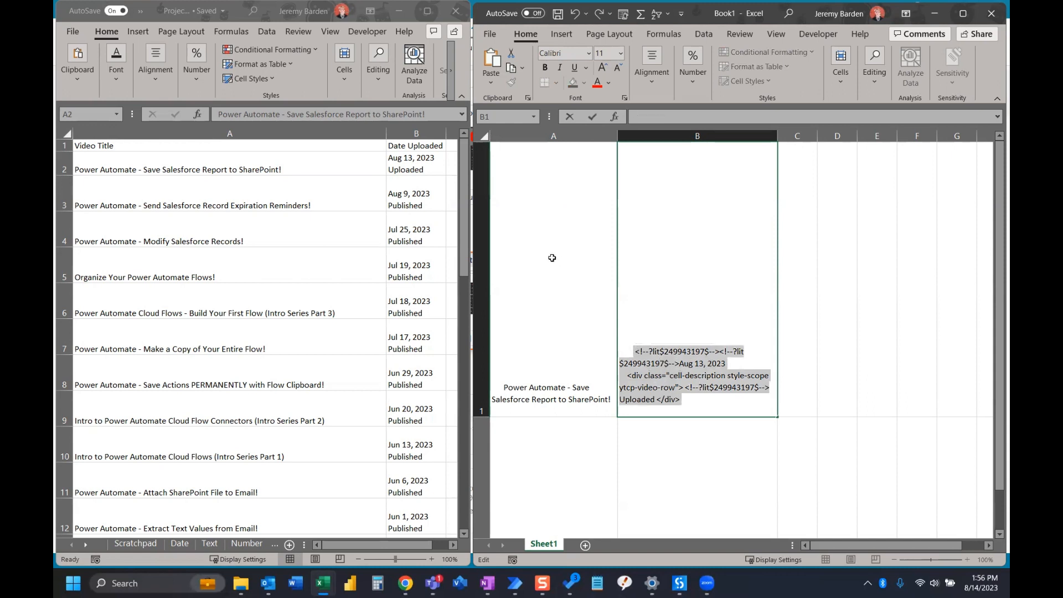
{"action": "left_click", "coordinate": [421, 160]}
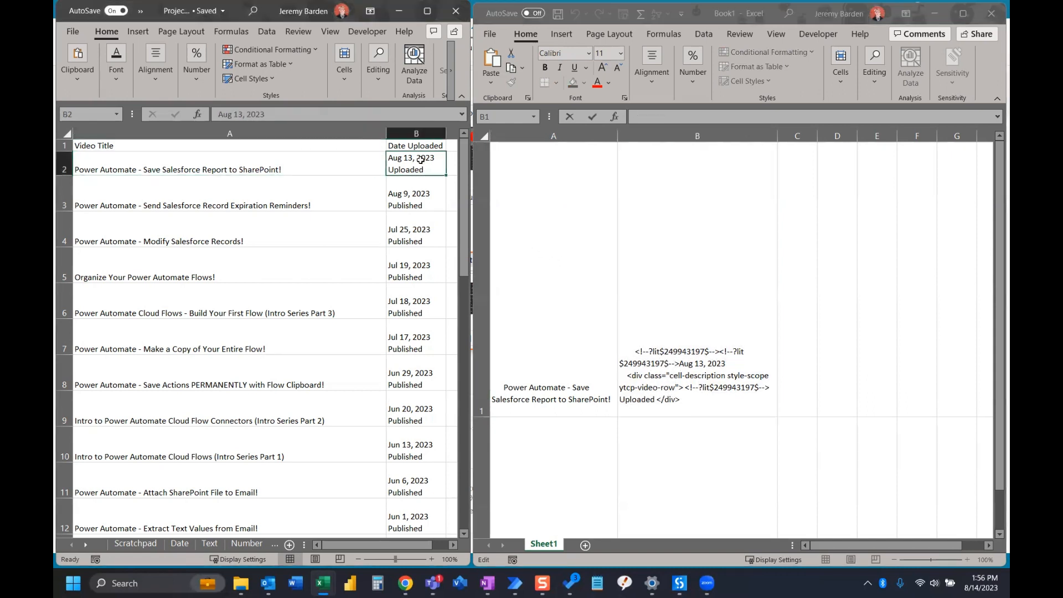
{"action": "double_click", "coordinate": [427, 171]}
{"action": "left_click_drag", "start_coordinate": [427, 170], "coordinate": [387, 171]}
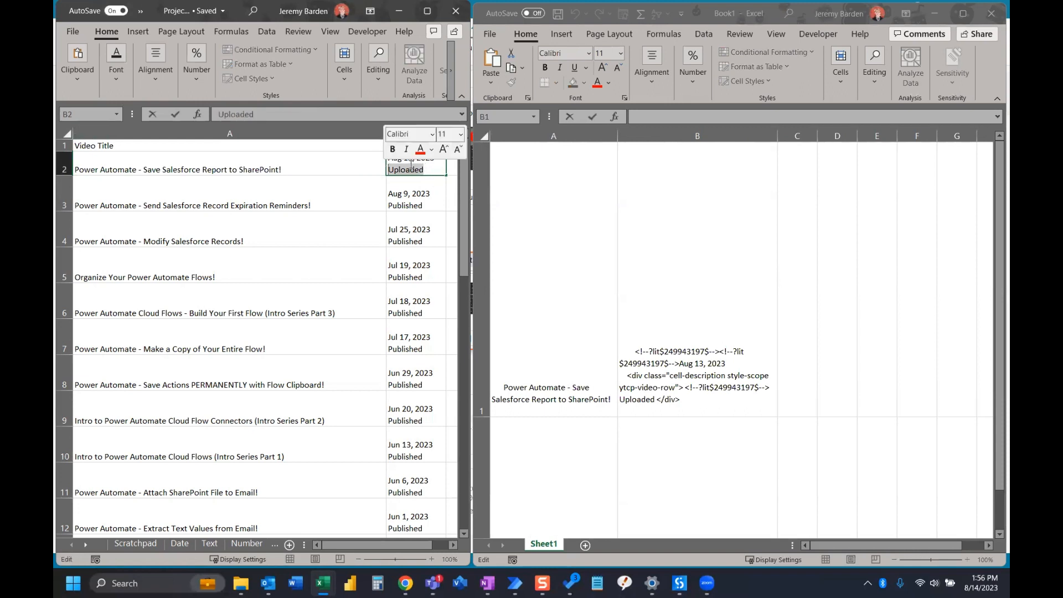
{"action": "left_click", "coordinate": [431, 191]}
Review the first two records in Book1 against the corresponding YouTube Extract rows to weigh up both extraction results
{"action": "left_click", "coordinate": [714, 338]}
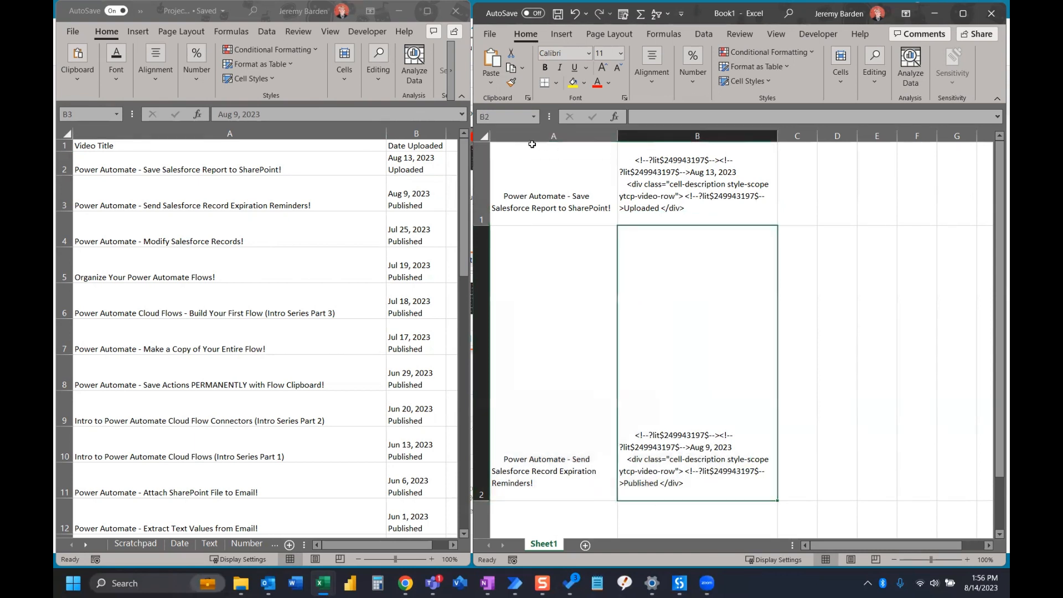
{"action": "left_click", "coordinate": [532, 145]}
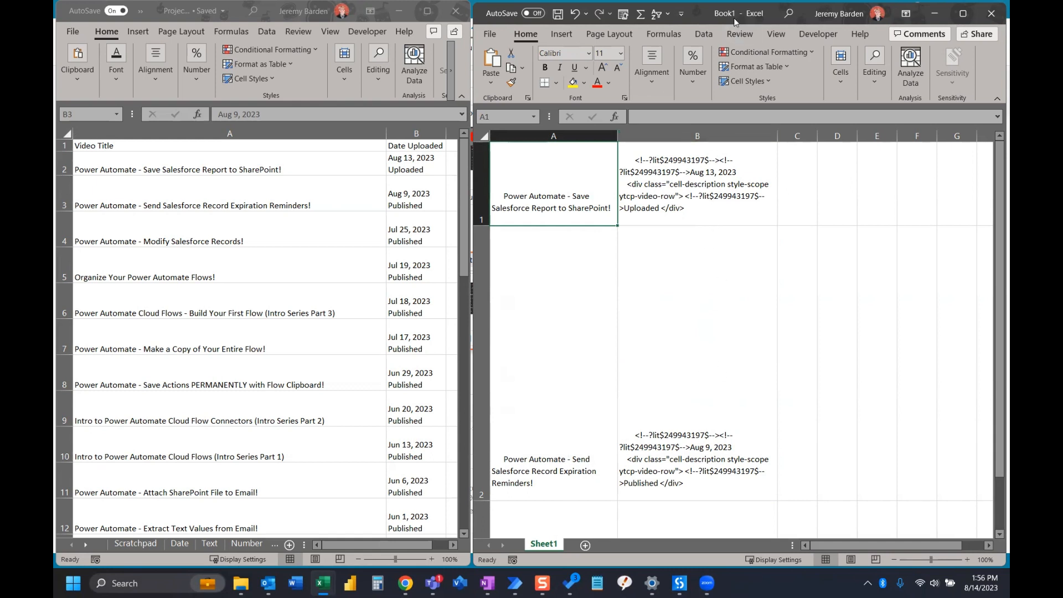
{"action": "left_click", "coordinate": [280, 231]}
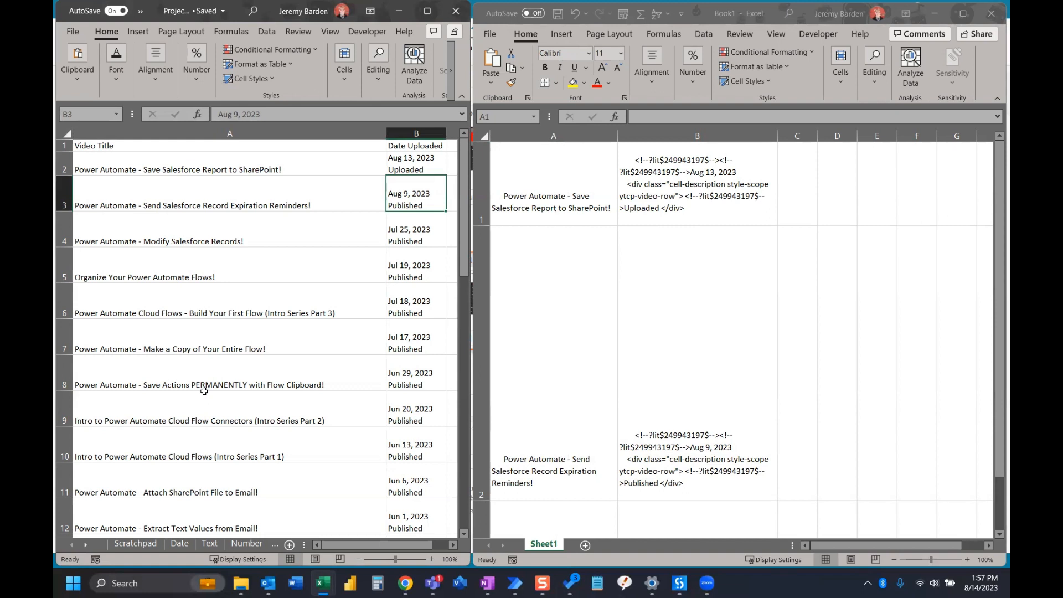
{"action": "left_click", "coordinate": [706, 188]}
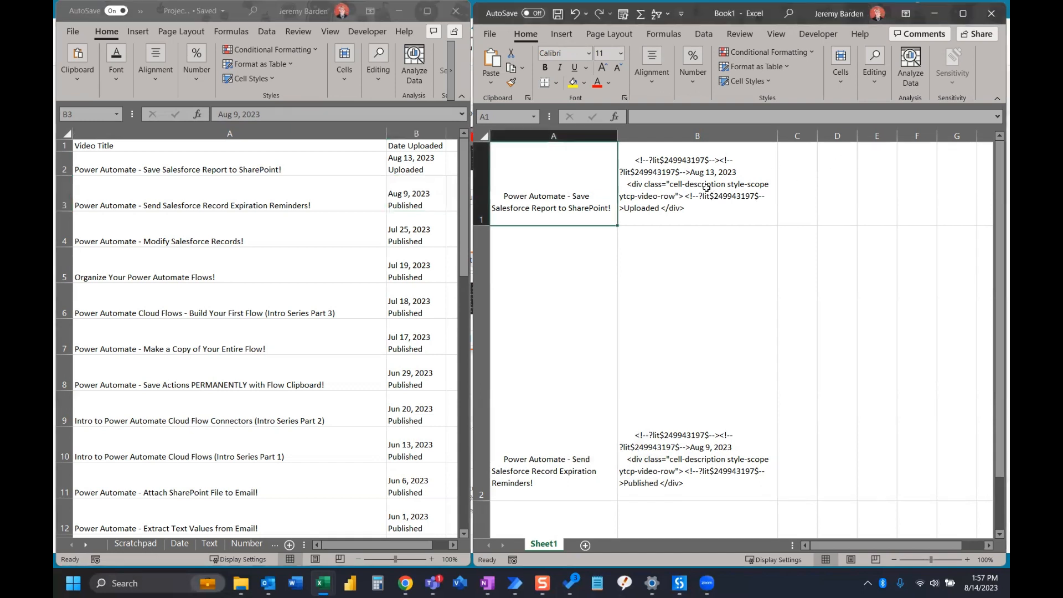
{"action": "left_click", "coordinate": [663, 177]}
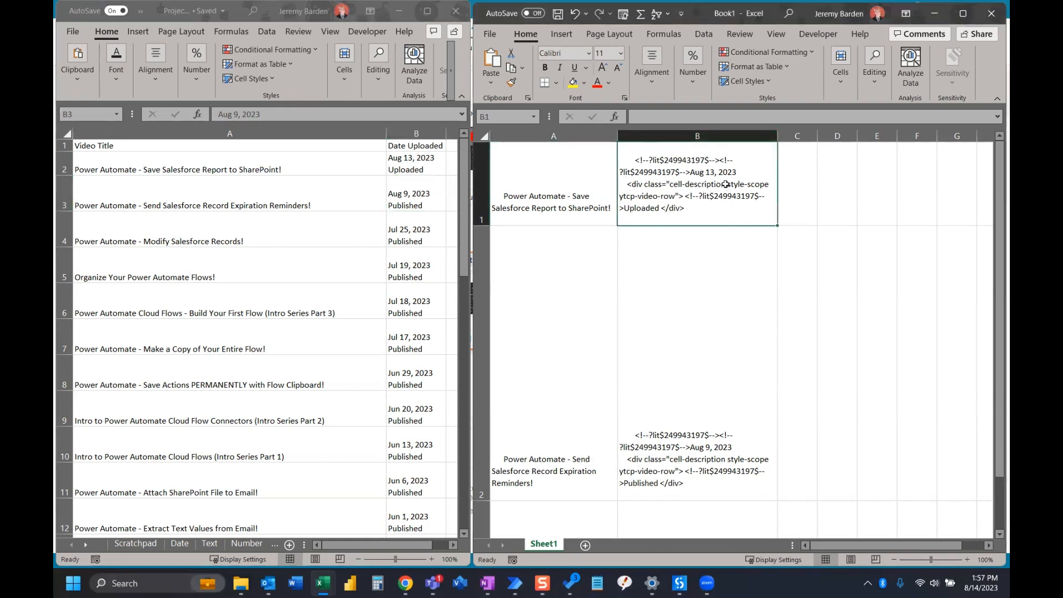
{"action": "left_click", "coordinate": [285, 205]}
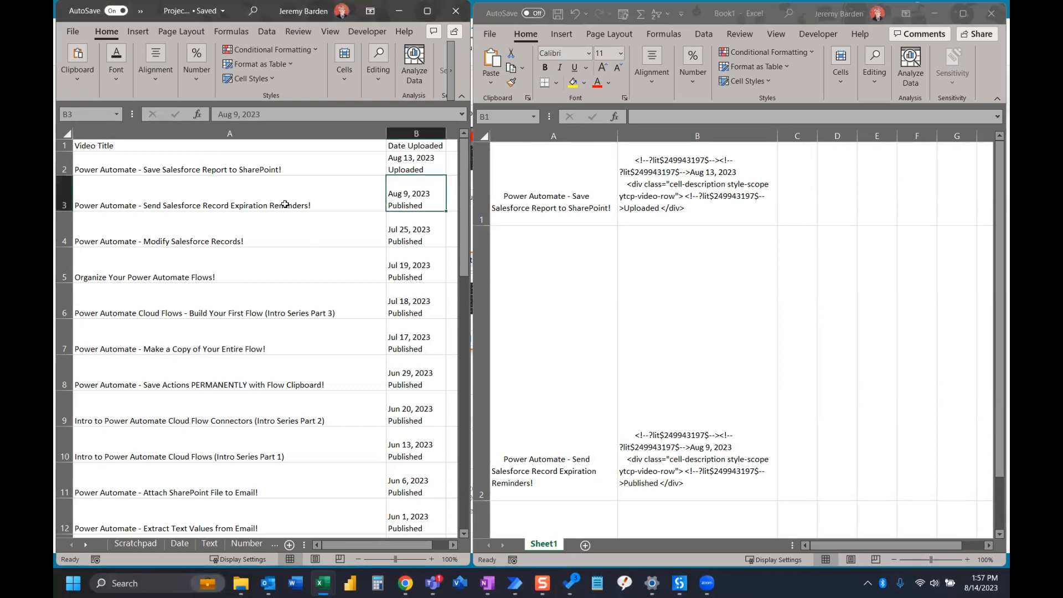